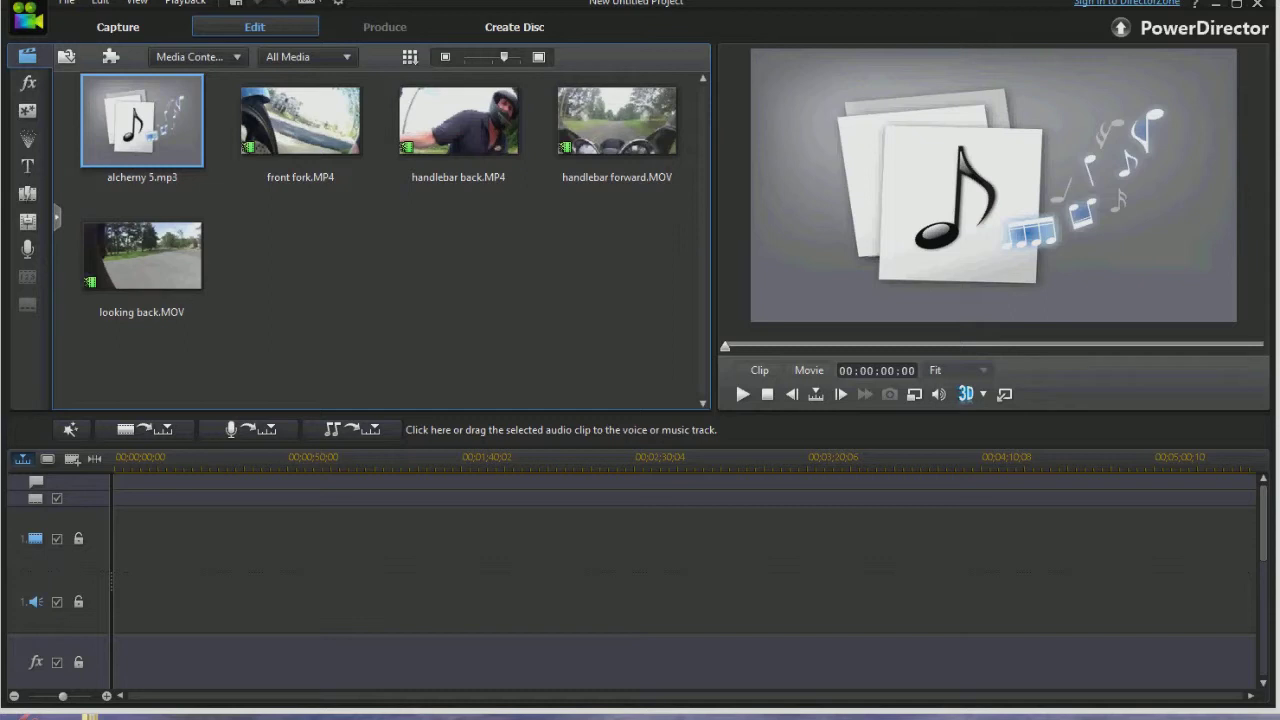
Step: Preview the looking back.MOV clip, then clear the media selection
{"action": "left_click", "coordinate": [142, 256]}
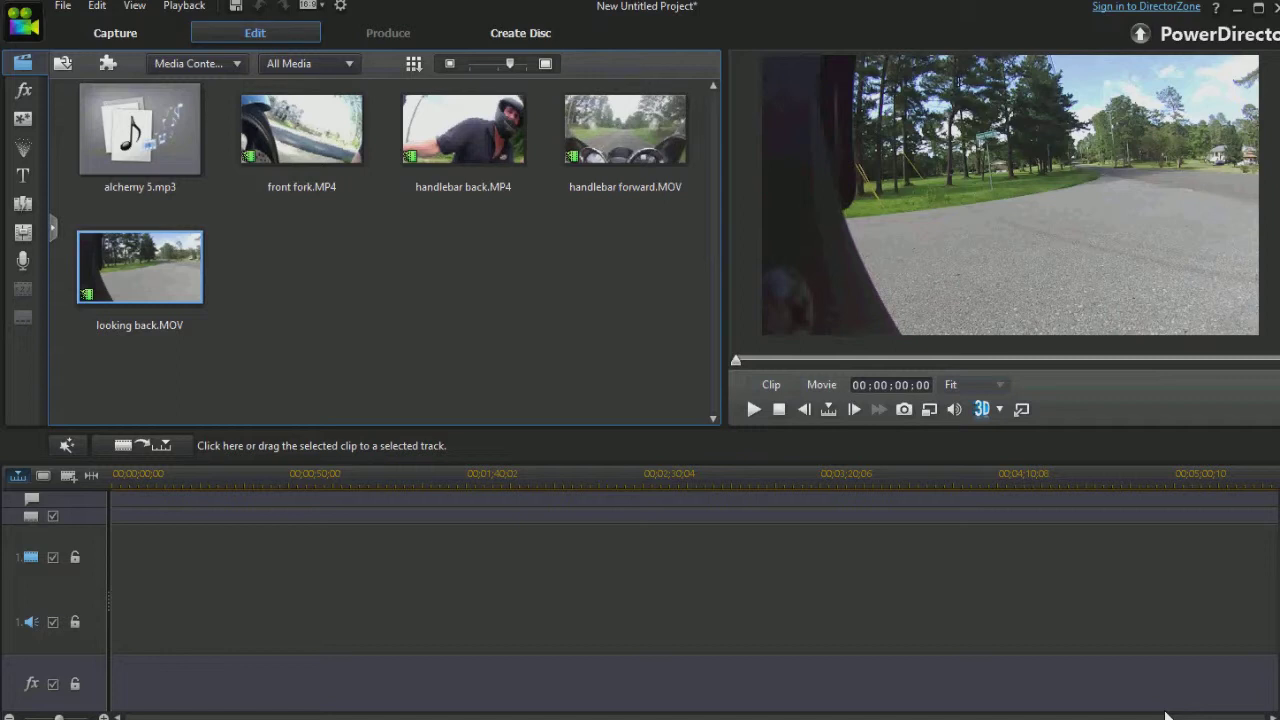
{"action": "left_click", "coordinate": [598, 381]}
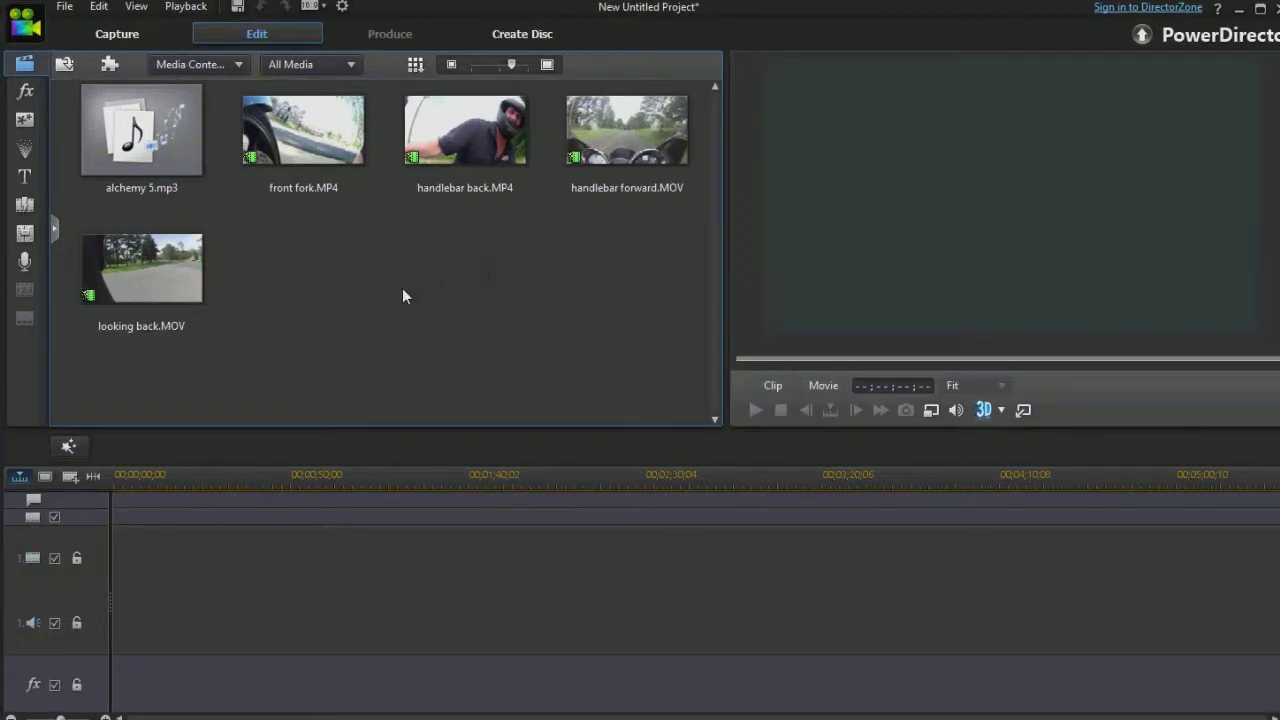
Step: Select all five media files and load them into the MultiCam Designer
{"action": "left_click_drag", "start_coordinate": [154, 373], "coordinate": [633, 153]}
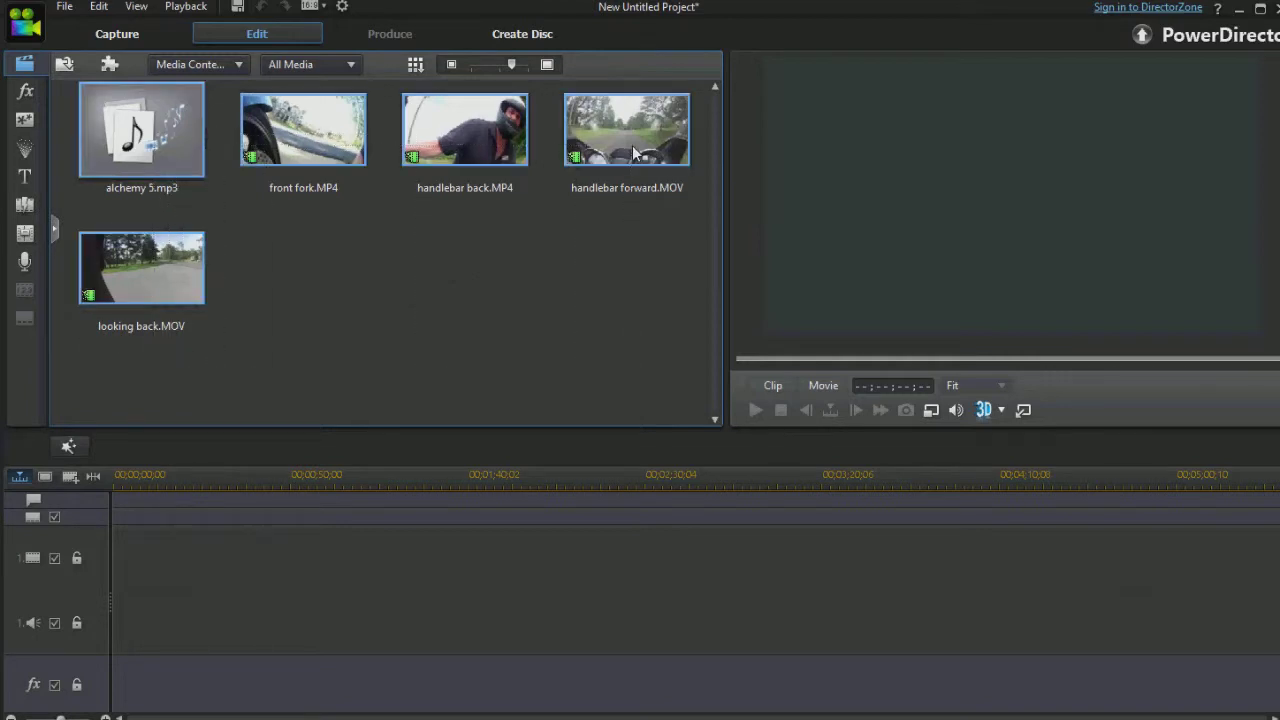
{"action": "left_click", "coordinate": [108, 64]}
{"action": "left_click", "coordinate": [151, 90]}
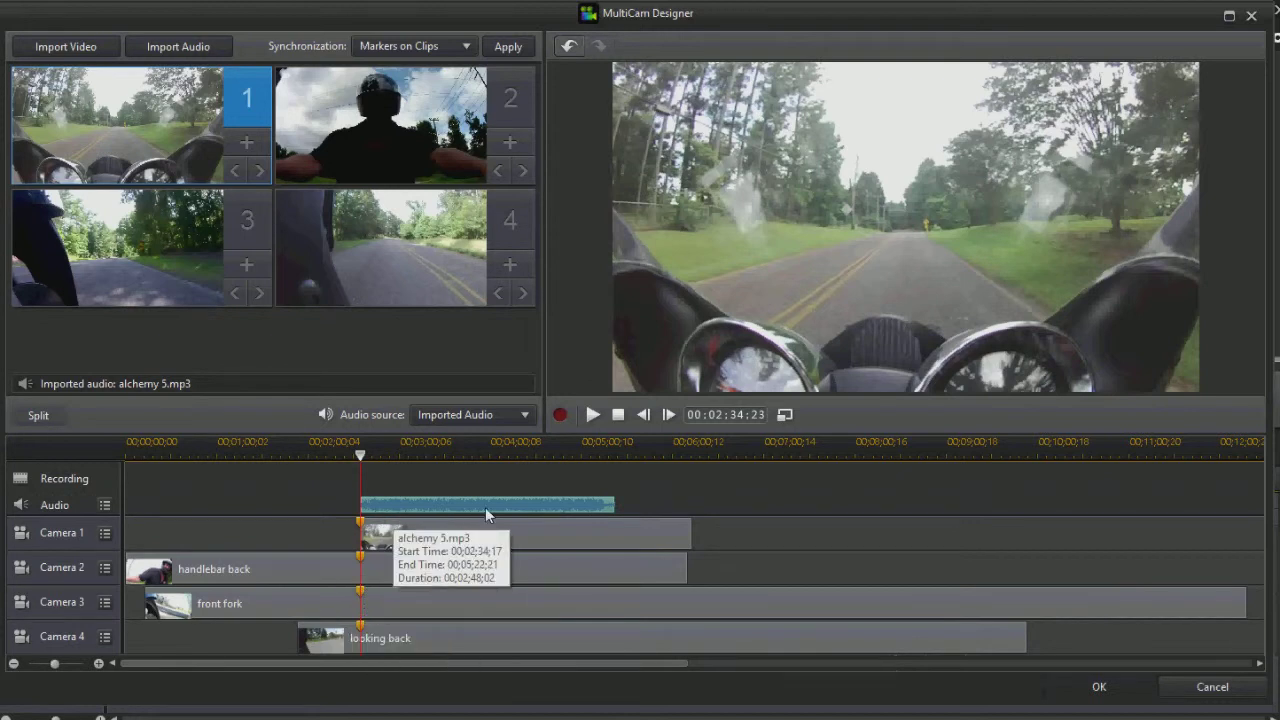
Step: Record a multicam edit cutting to cameras 2, 3, 4, 1, 2, 3, 4, 2, 1, and accept it
{"action": "left_click", "coordinate": [561, 414]}
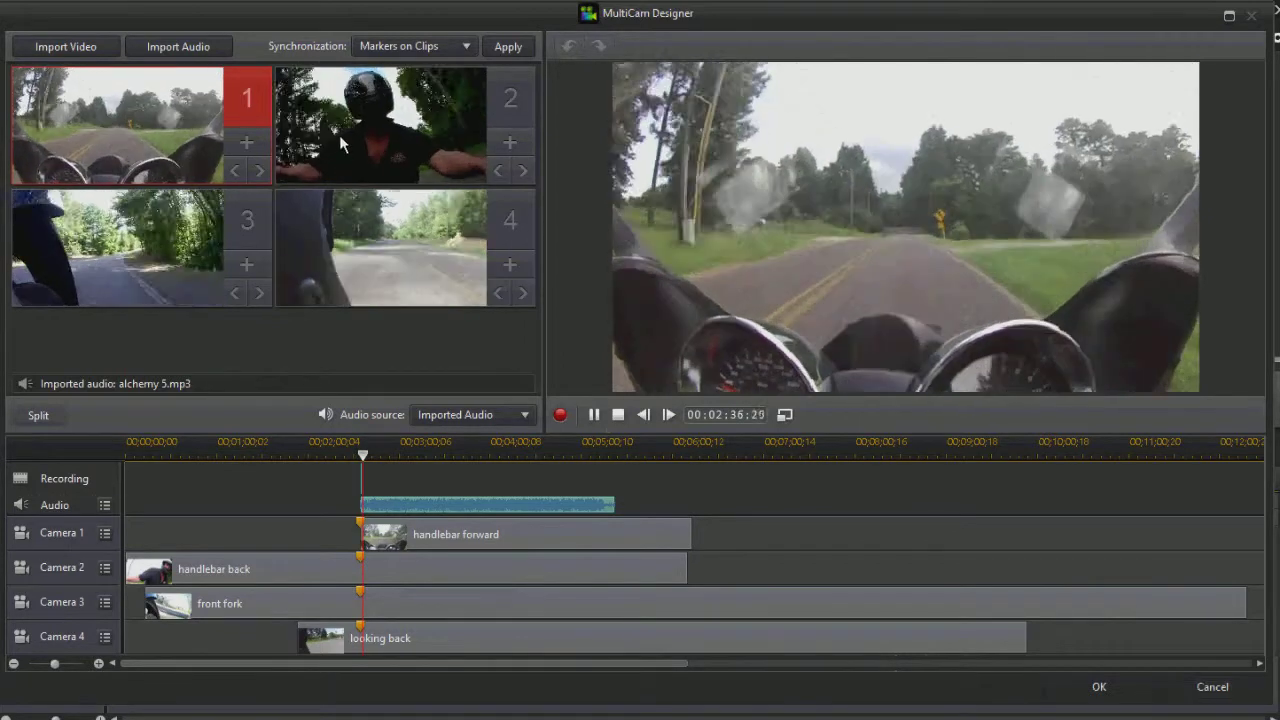
{"action": "left_click", "coordinate": [385, 128]}
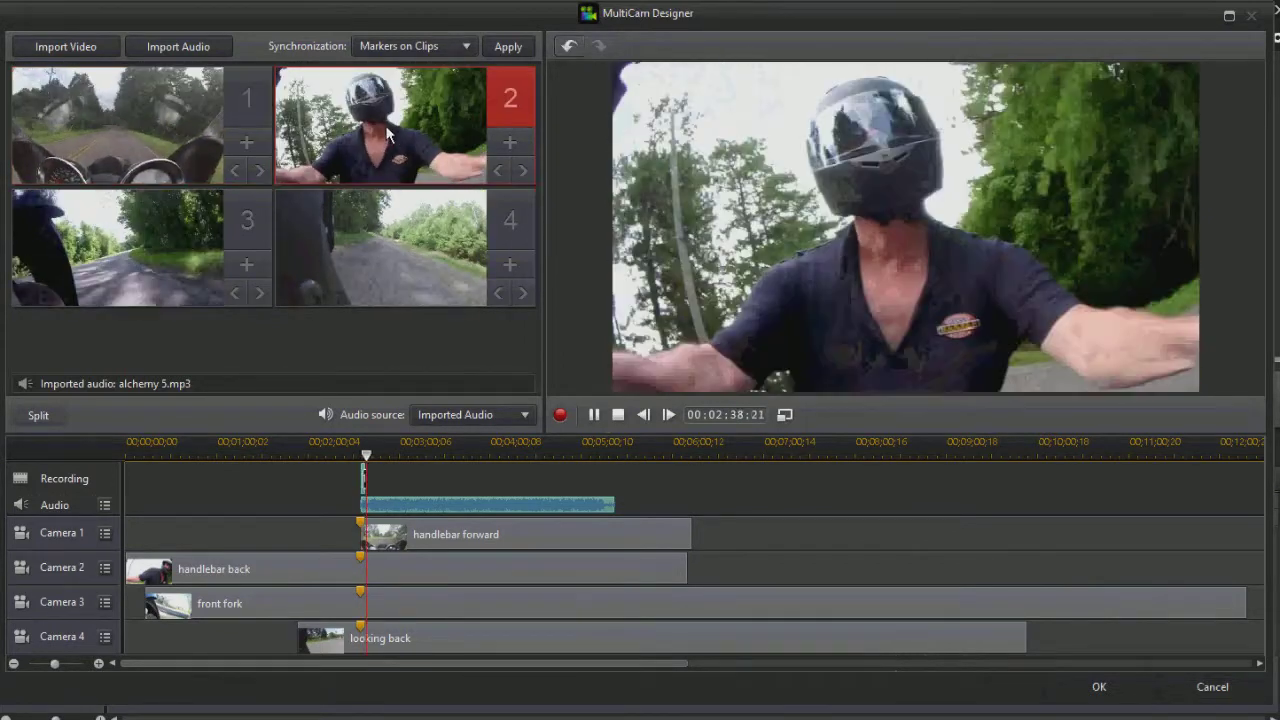
{"action": "left_click", "coordinate": [148, 250]}
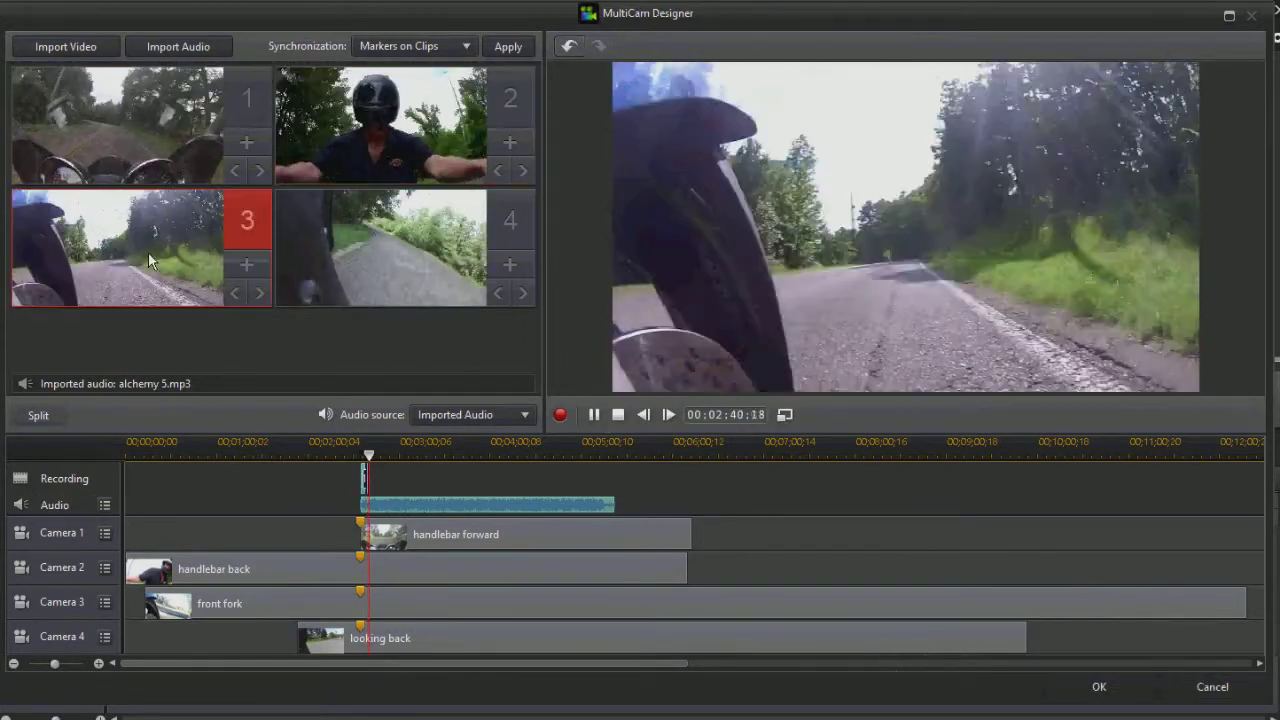
{"action": "left_click", "coordinate": [331, 254]}
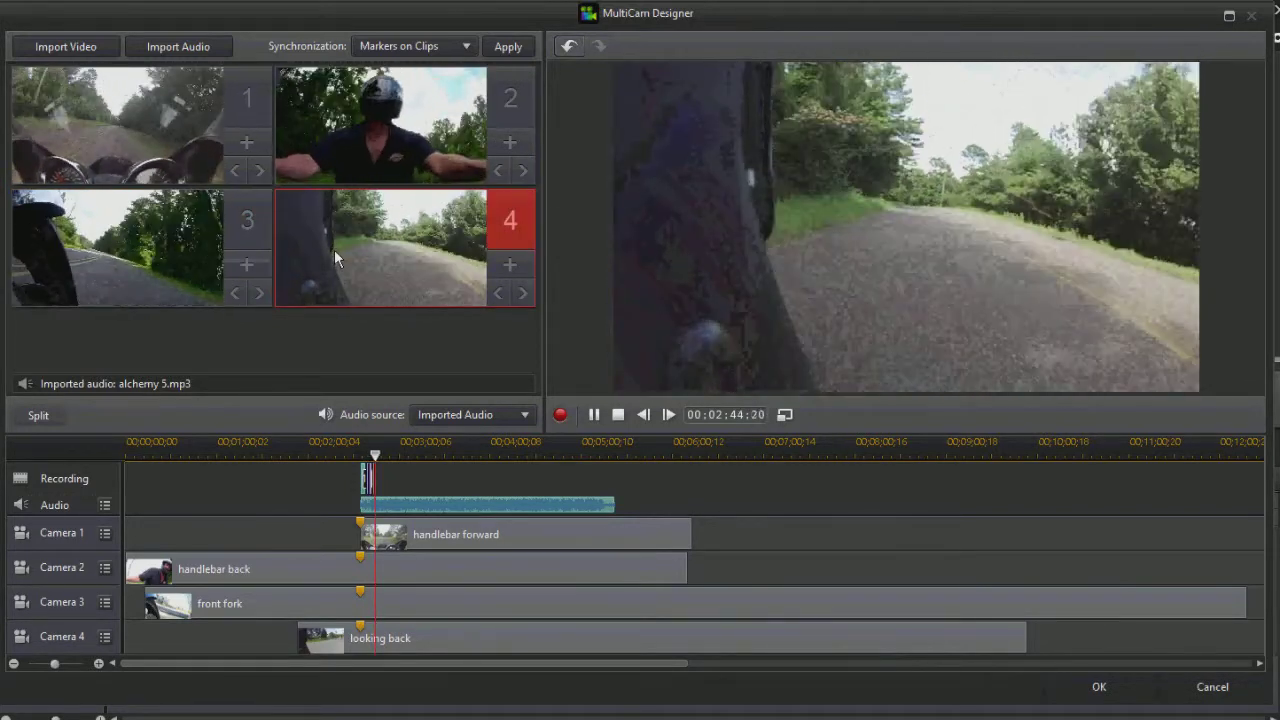
{"action": "left_click", "coordinate": [190, 138]}
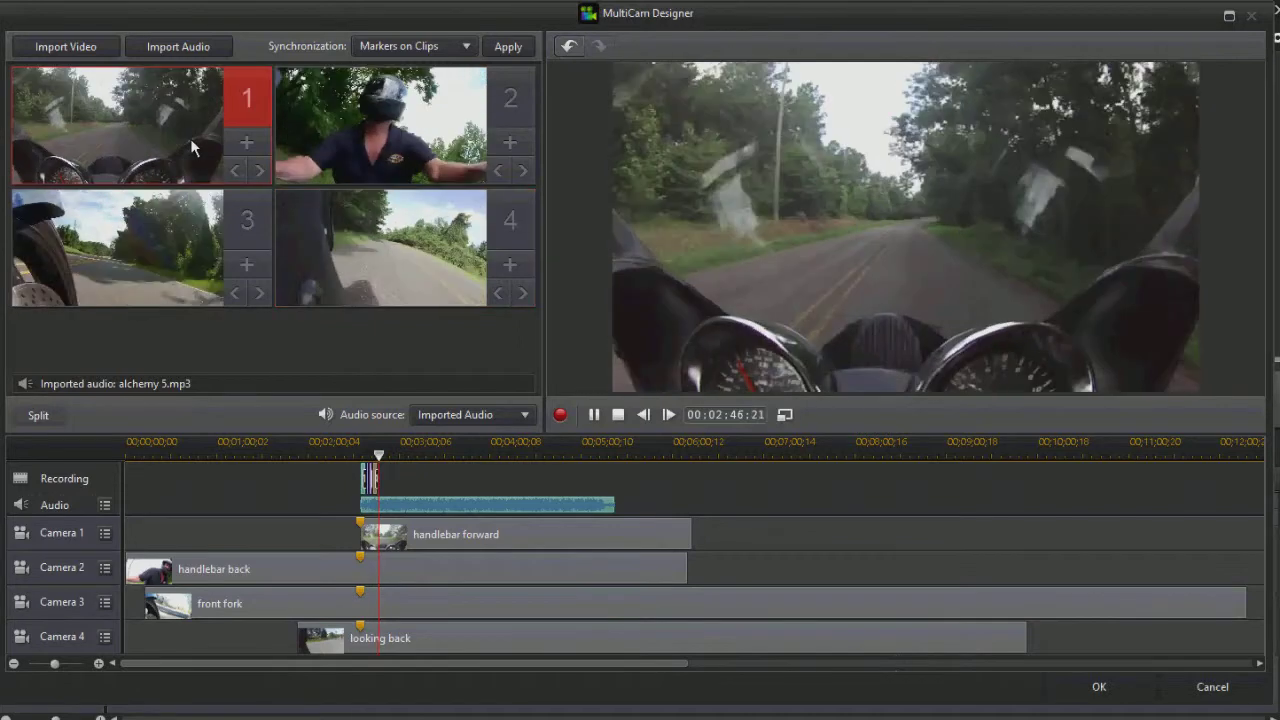
{"action": "left_click", "coordinate": [360, 132]}
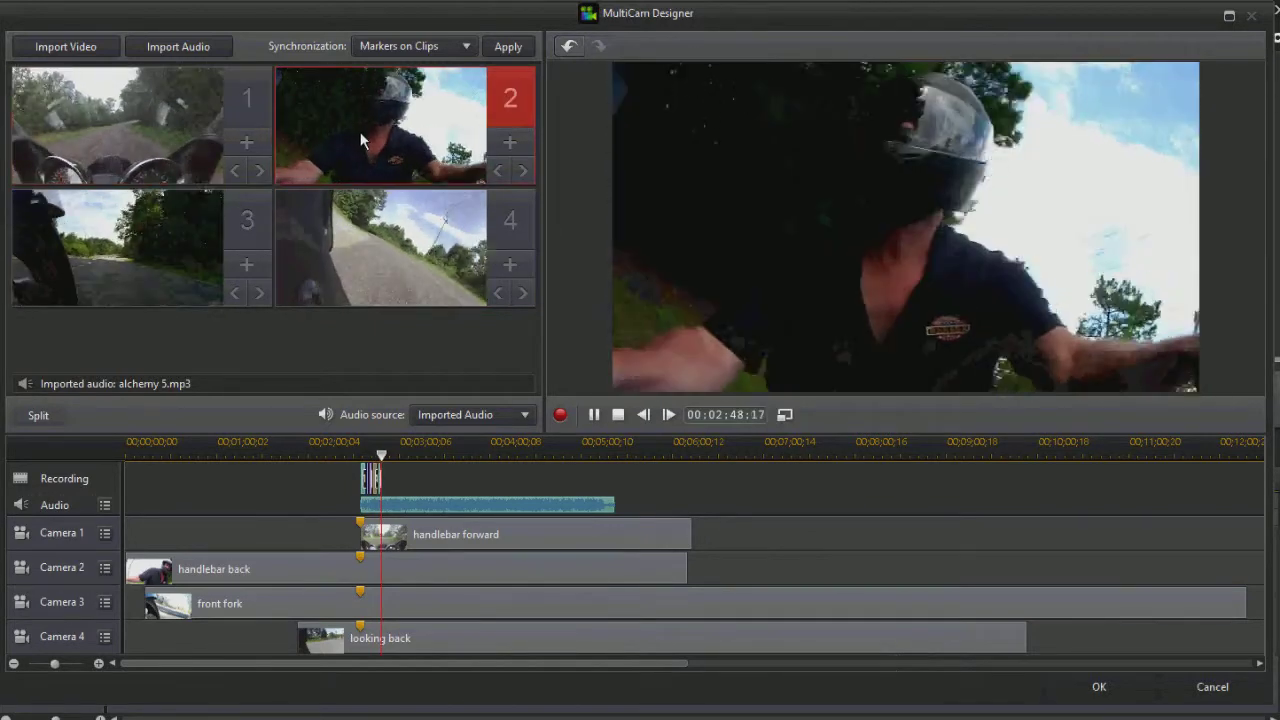
{"action": "left_click", "coordinate": [157, 265]}
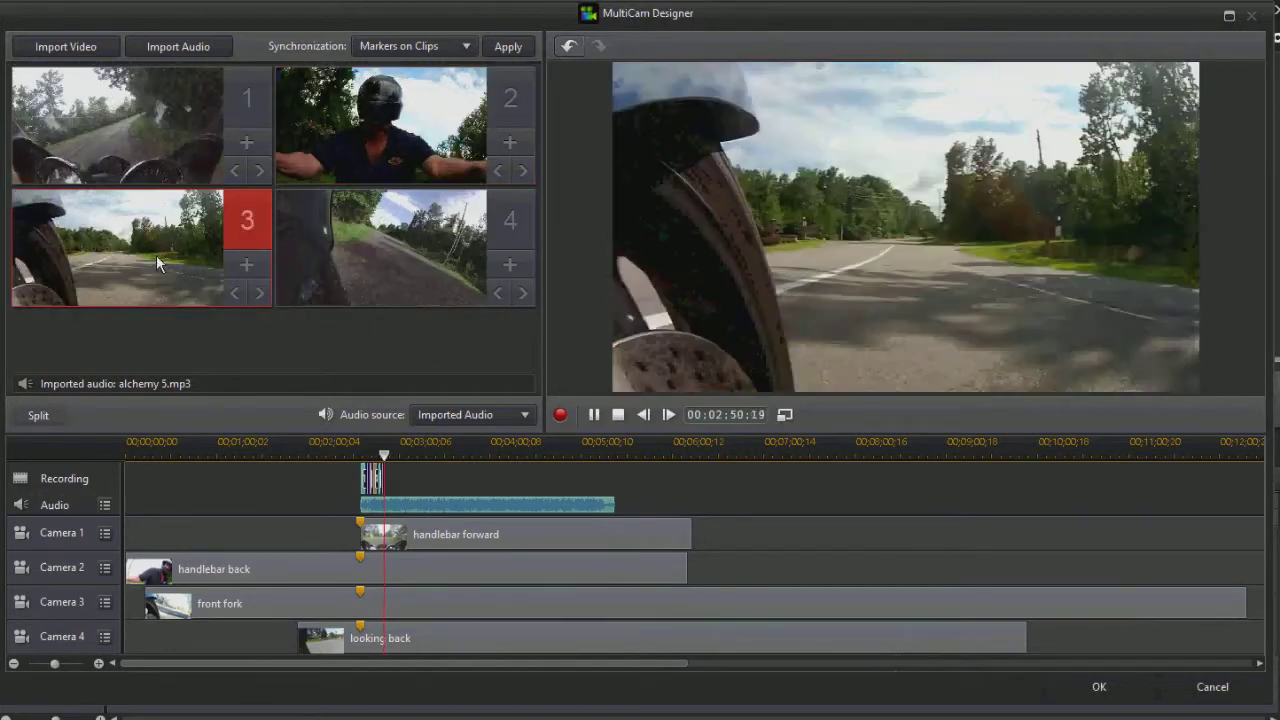
{"action": "left_click", "coordinate": [412, 258]}
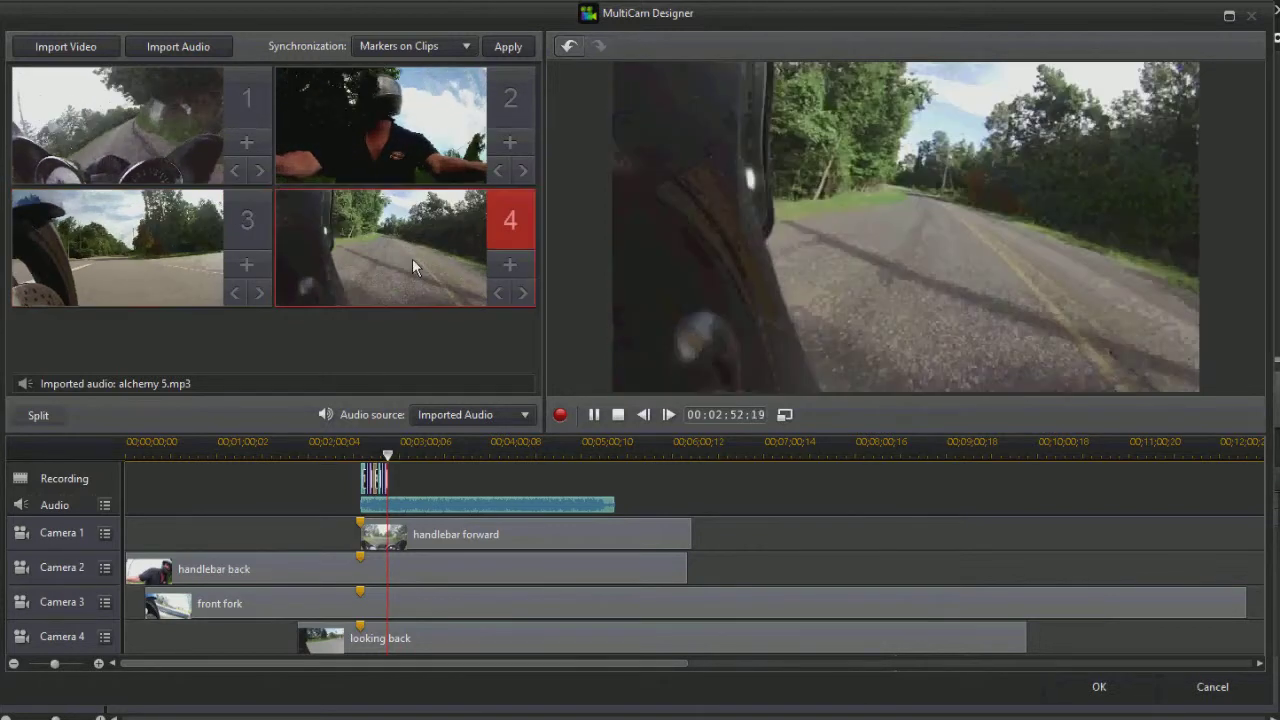
{"action": "left_click", "coordinate": [360, 125]}
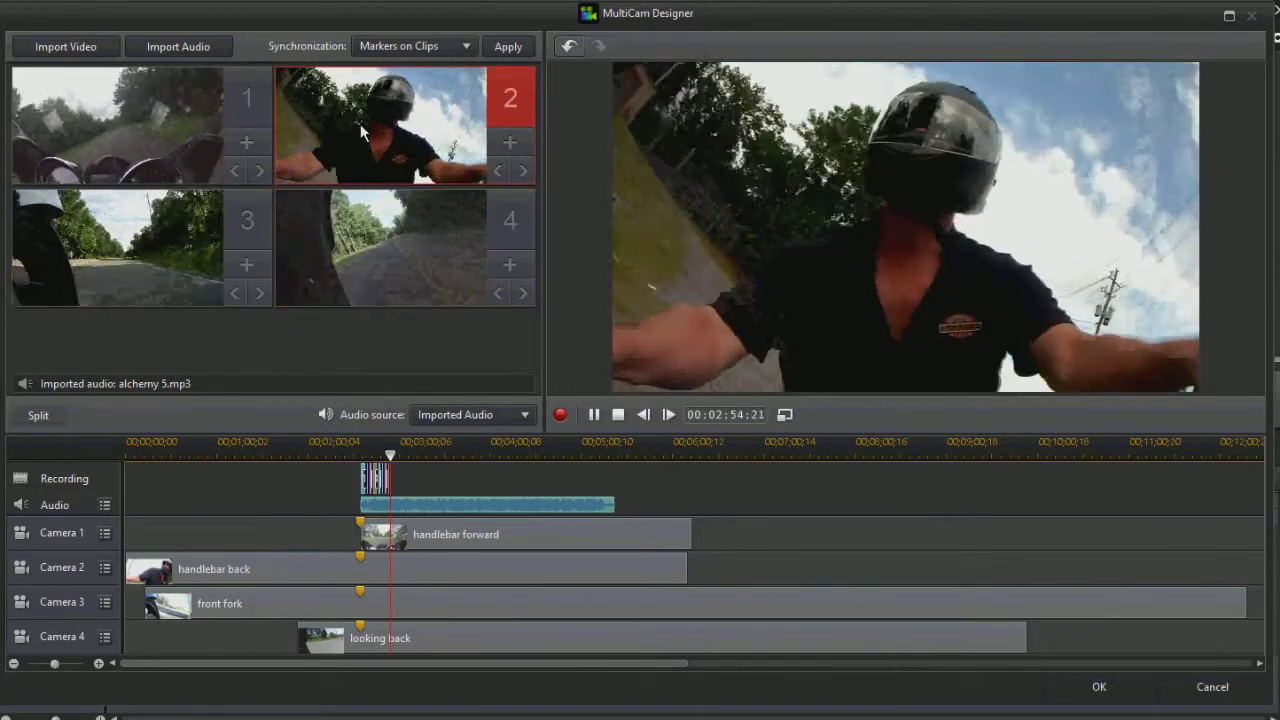
{"action": "left_click", "coordinate": [111, 147]}
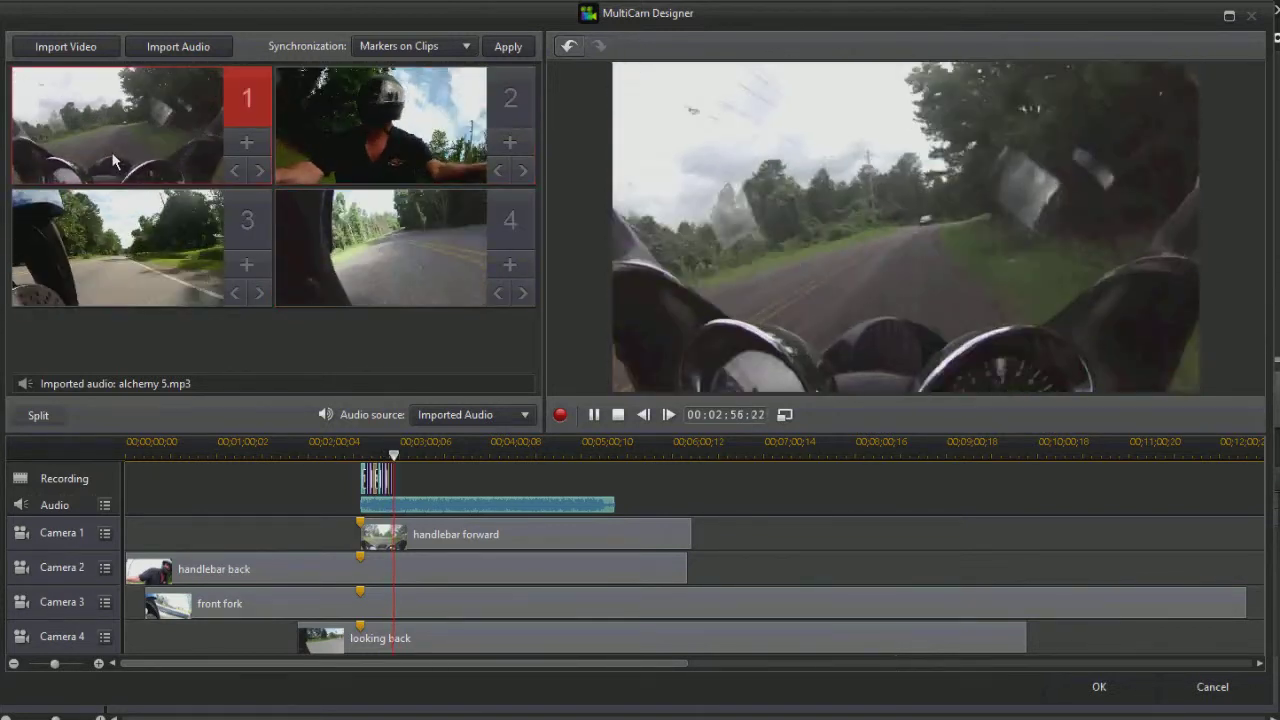
{"action": "left_click", "coordinate": [619, 414]}
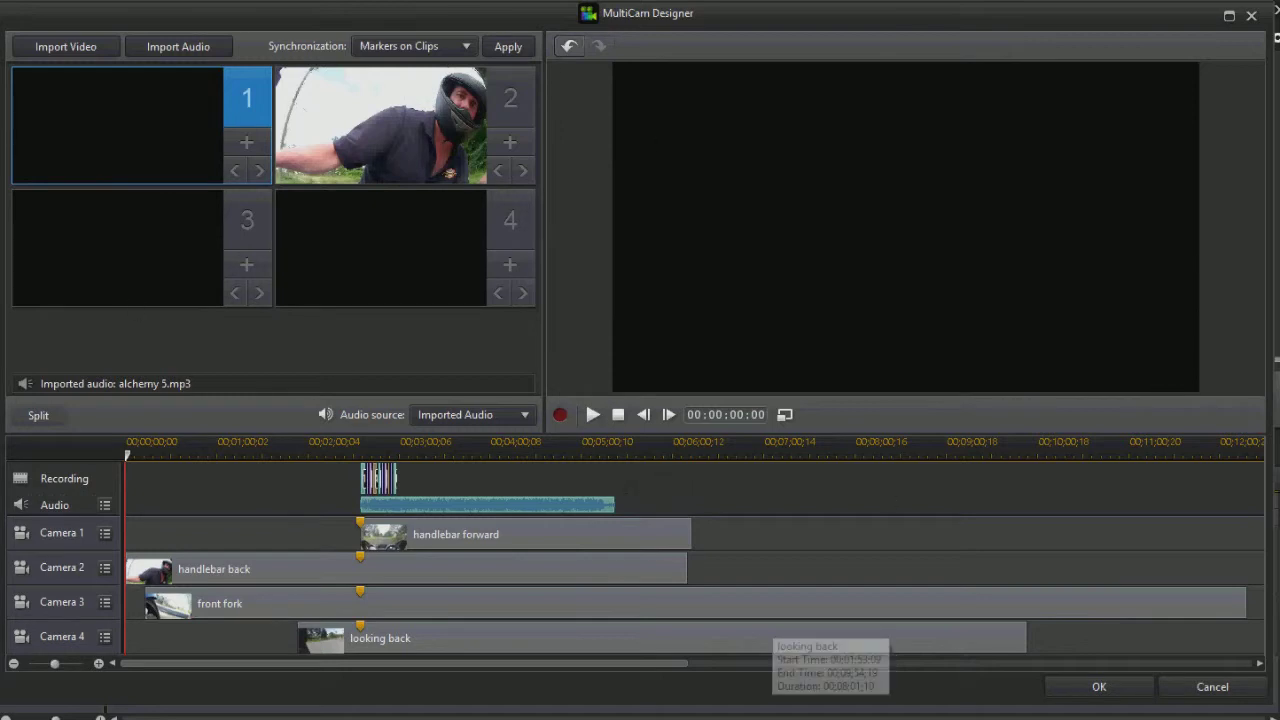
{"action": "left_click", "coordinate": [1099, 687]}
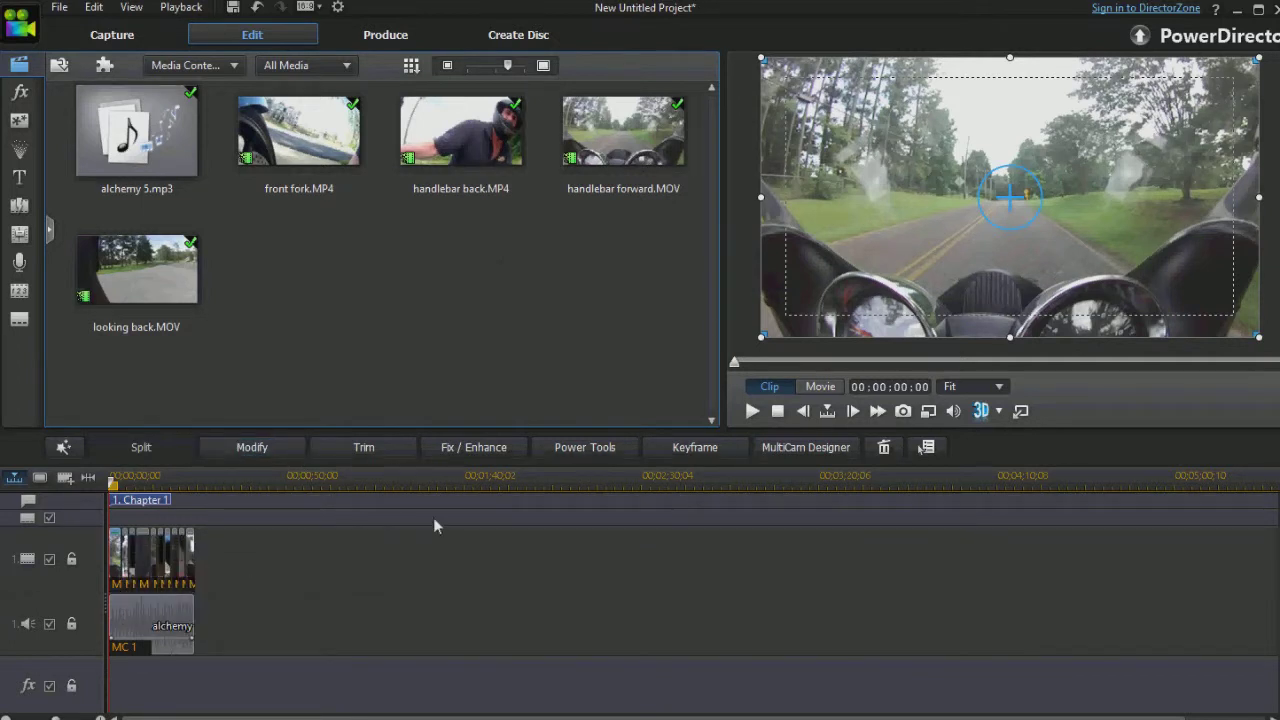
Step: Zoom the timeline in on the MC 1 camera cuts and play the movie through
{"action": "left_click_drag", "start_coordinate": [256, 477], "coordinate": [830, 460]}
{"action": "left_click_drag", "start_coordinate": [701, 474], "coordinate": [951, 476]}
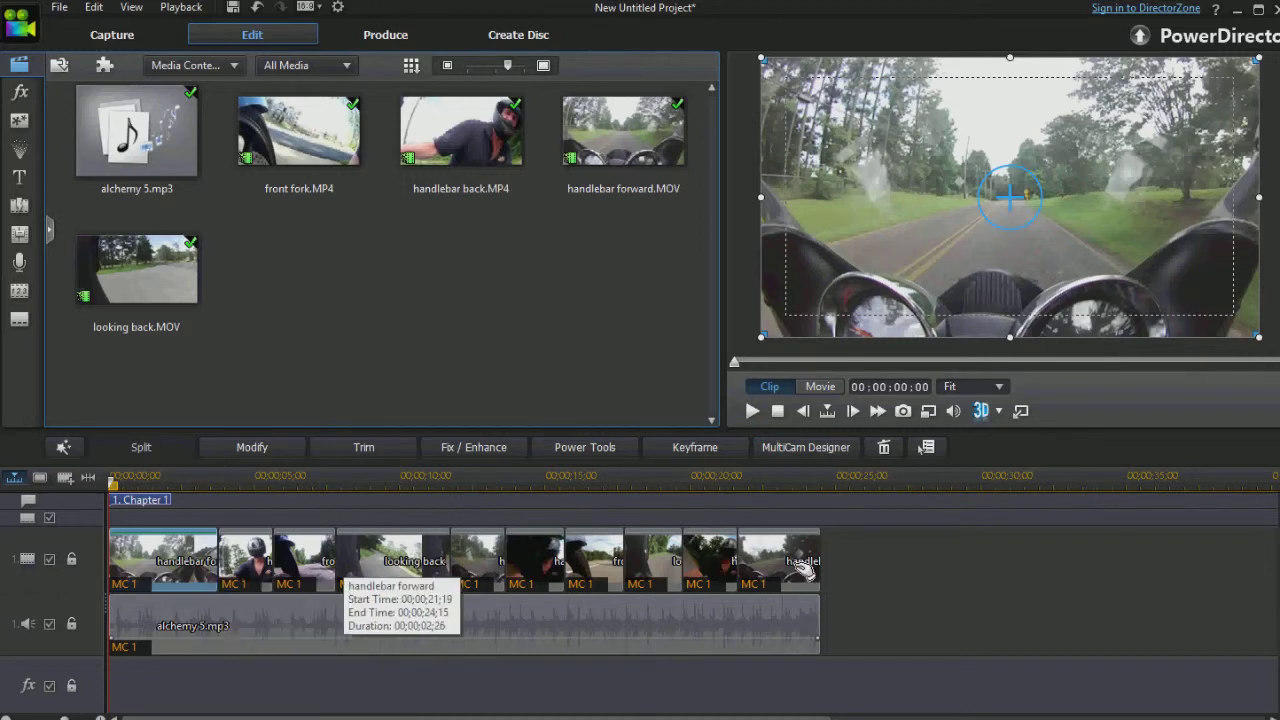
{"action": "left_click", "coordinate": [751, 419]}
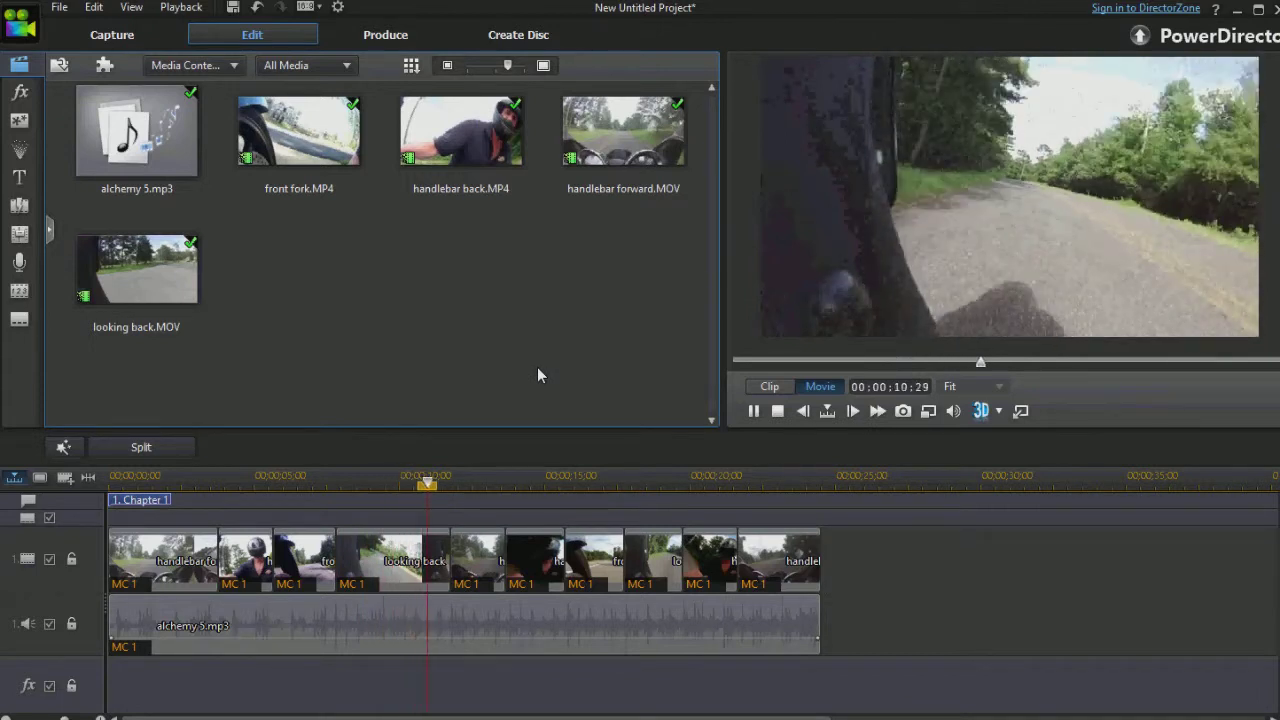
{"action": "left_click", "coordinate": [784, 411]}
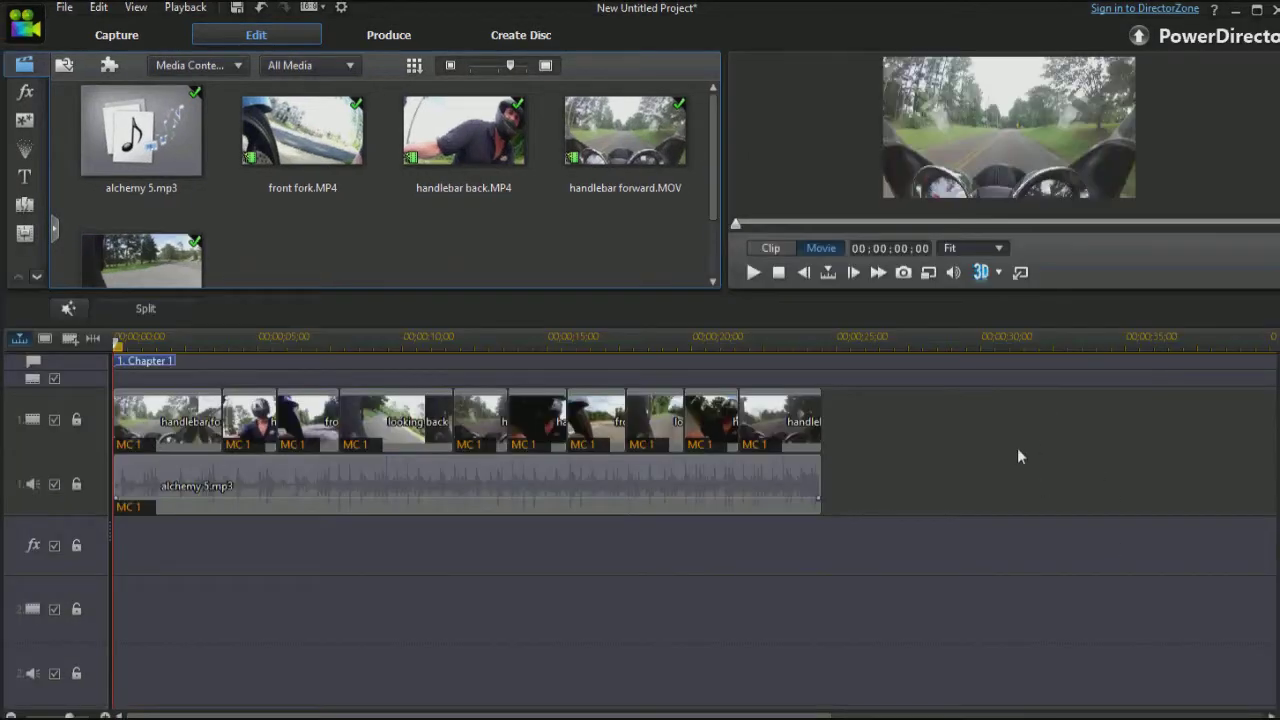
Step: Copy all track 1 multicam clips and paste-and-overwrite them onto video track 2
{"action": "left_click_drag", "start_coordinate": [870, 400], "coordinate": [140, 430]}
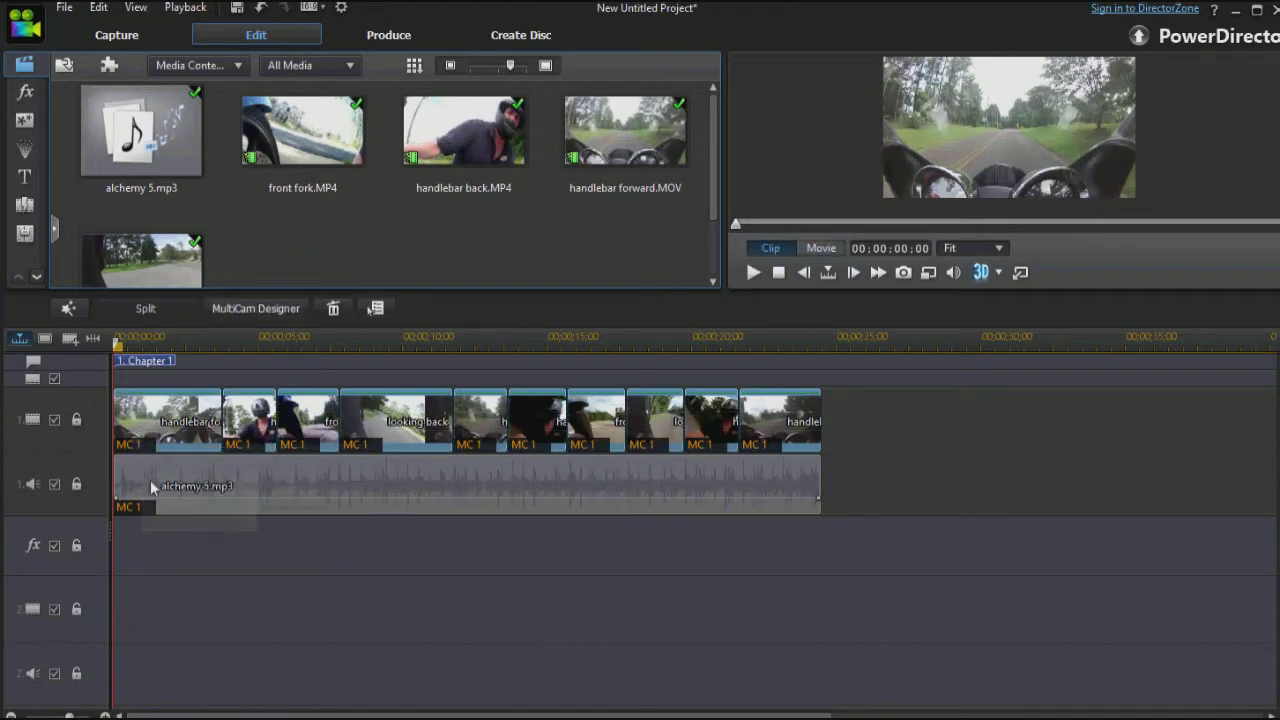
{"action": "right_click", "coordinate": [155, 418]}
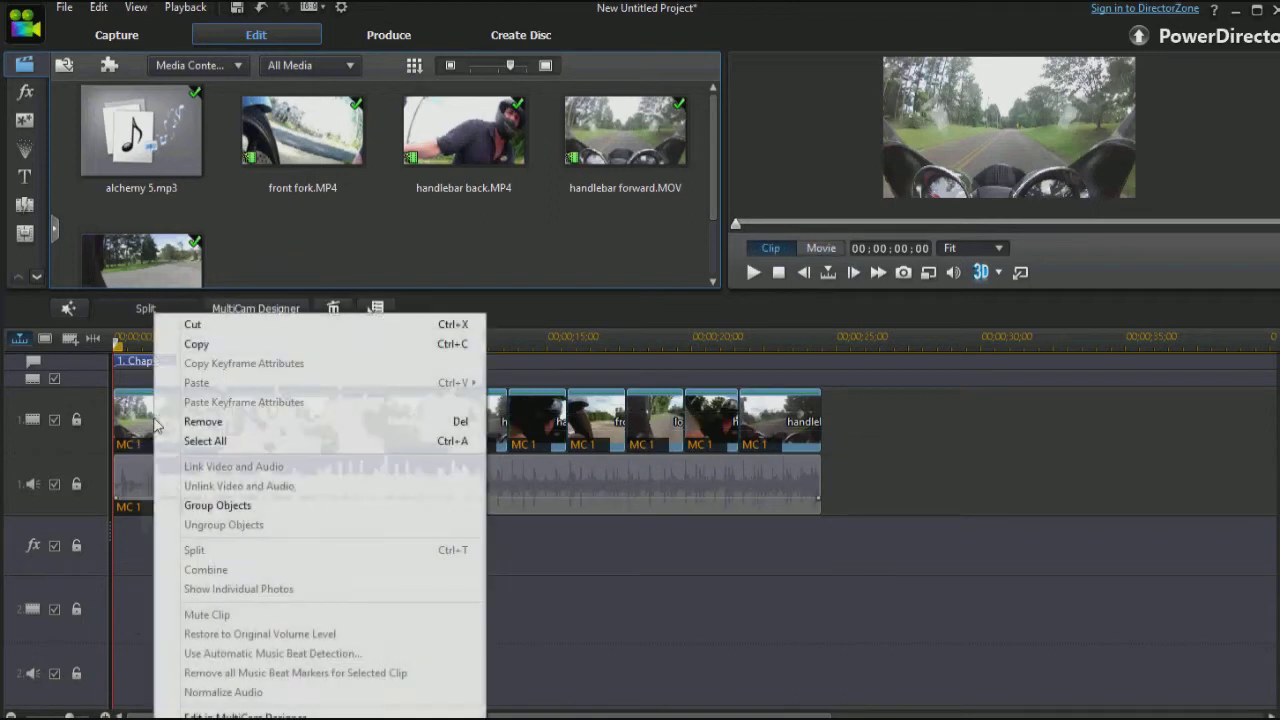
{"action": "left_click", "coordinate": [200, 344]}
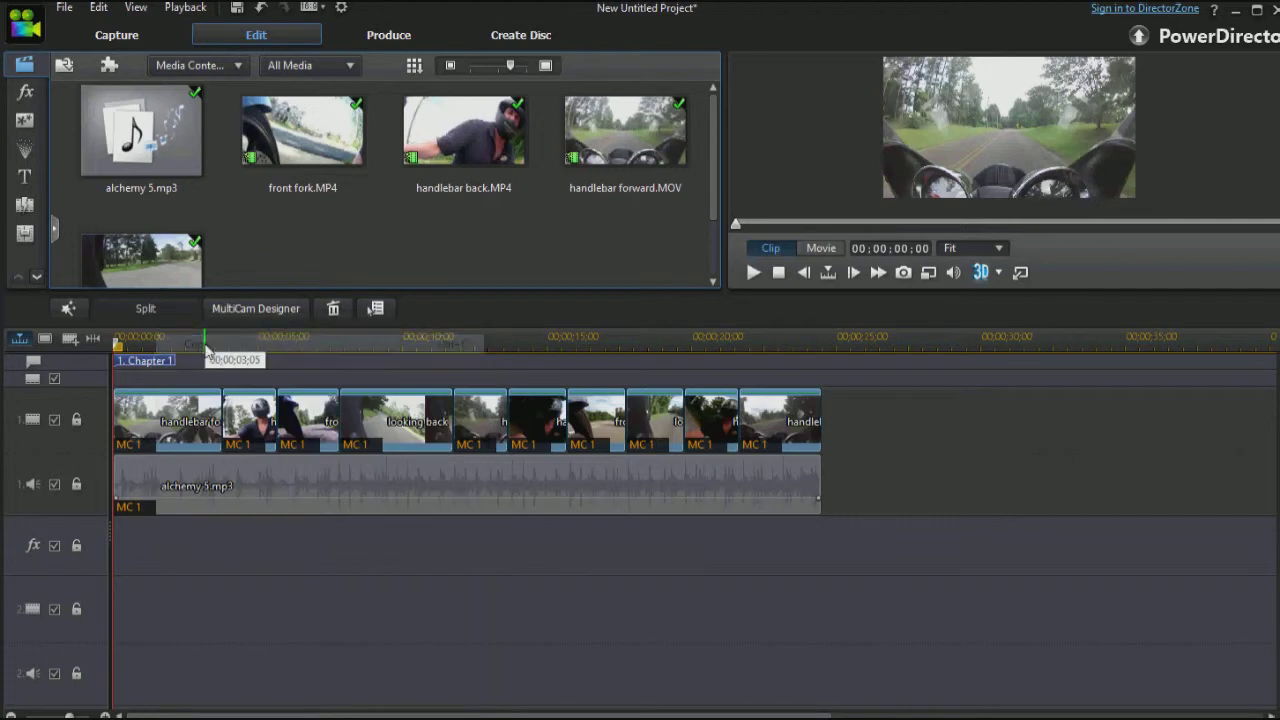
{"action": "right_click", "coordinate": [66, 585]}
{"action": "mouse_move", "coordinate": [197, 596]}
{"action": "left_click", "coordinate": [338, 594]}
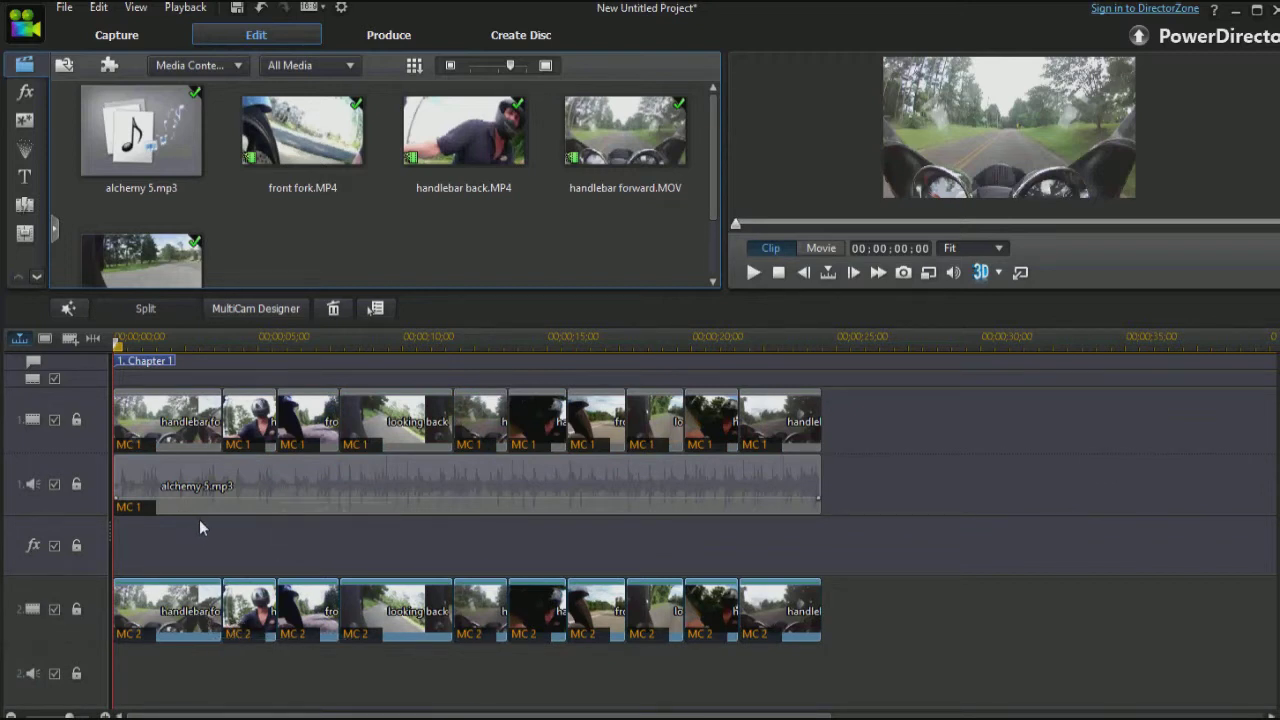
Step: Remove the first track 2 clip leaving a gap, and switch video track 2 off
{"action": "left_click", "coordinate": [192, 613]}
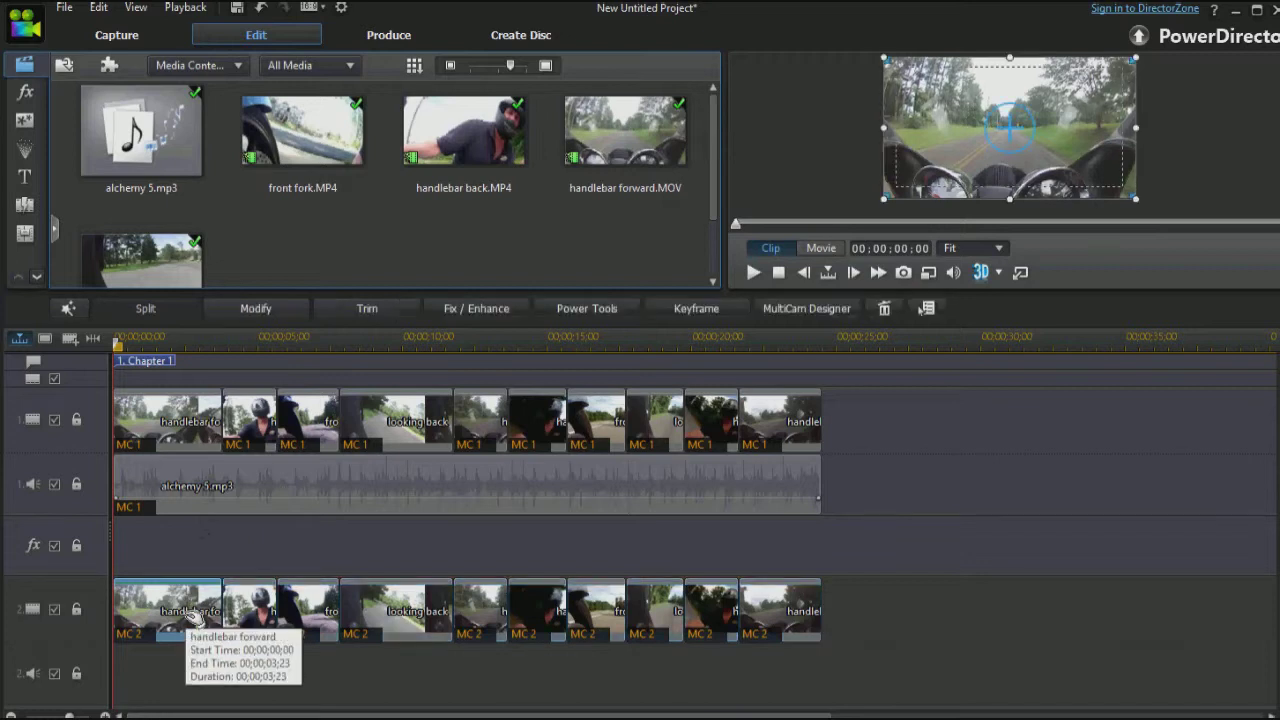
{"action": "right_click", "coordinate": [192, 613]}
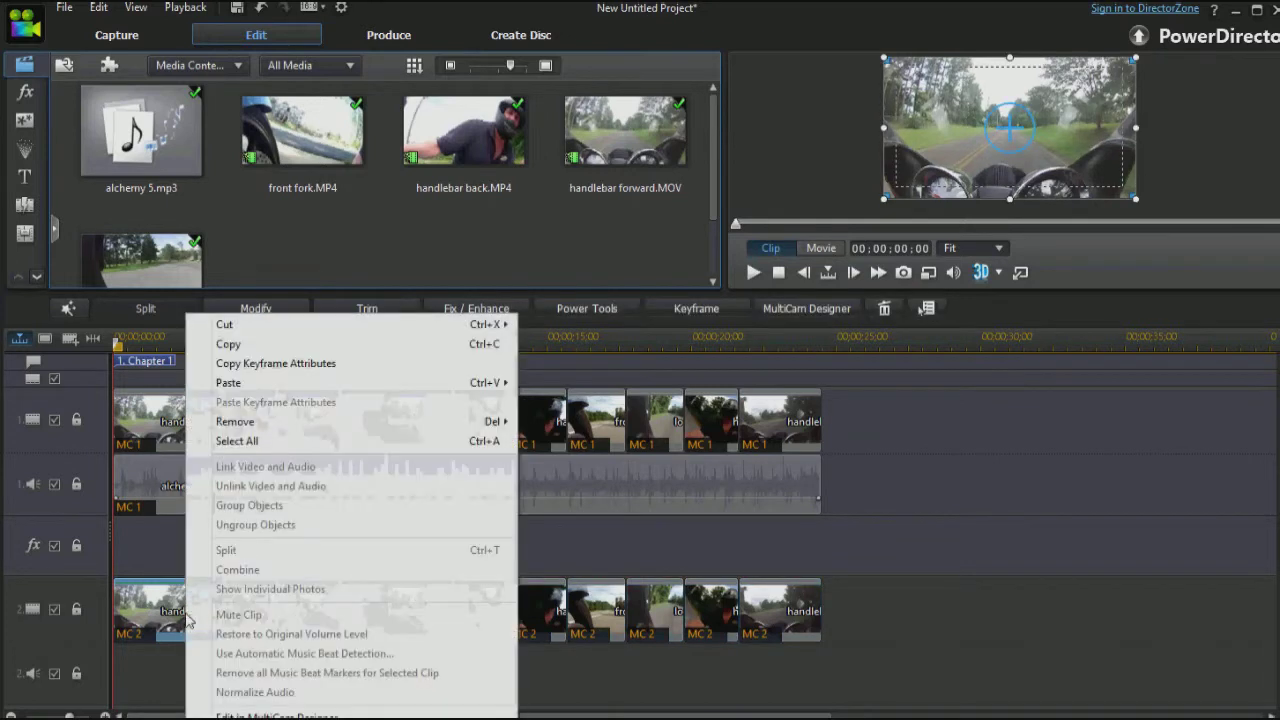
{"action": "mouse_move", "coordinate": [248, 424]}
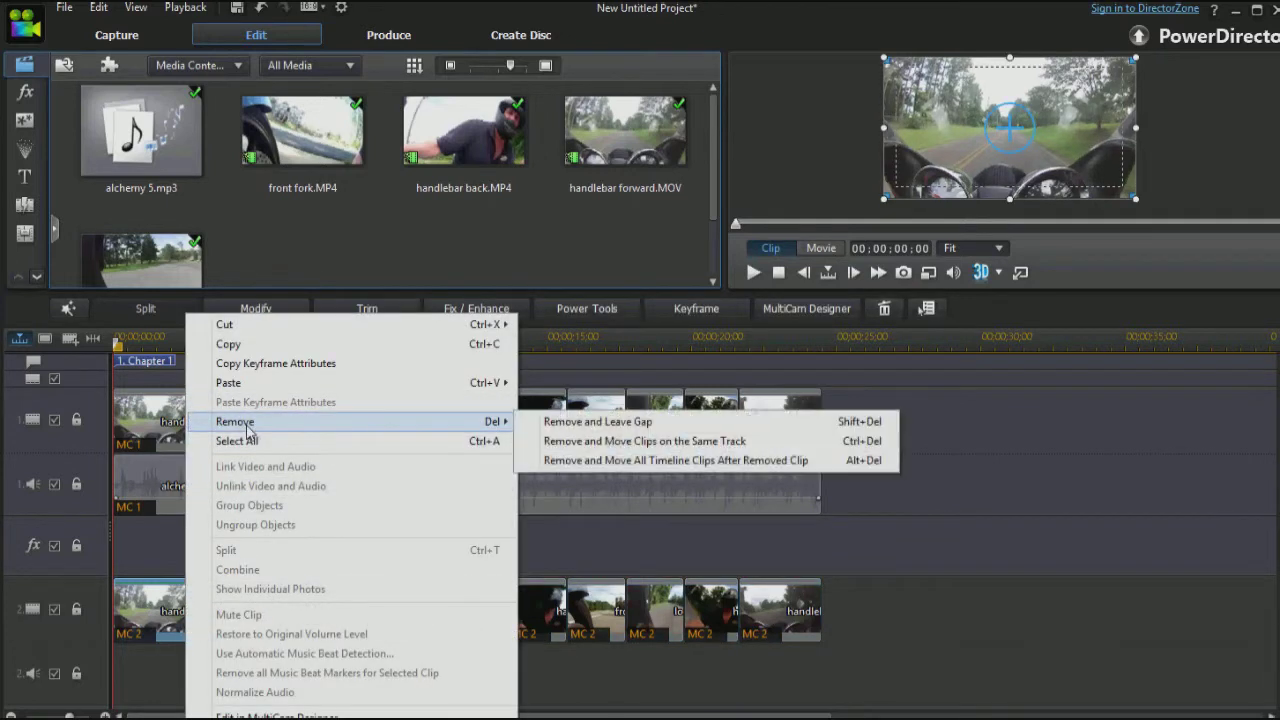
{"action": "left_click", "coordinate": [597, 421]}
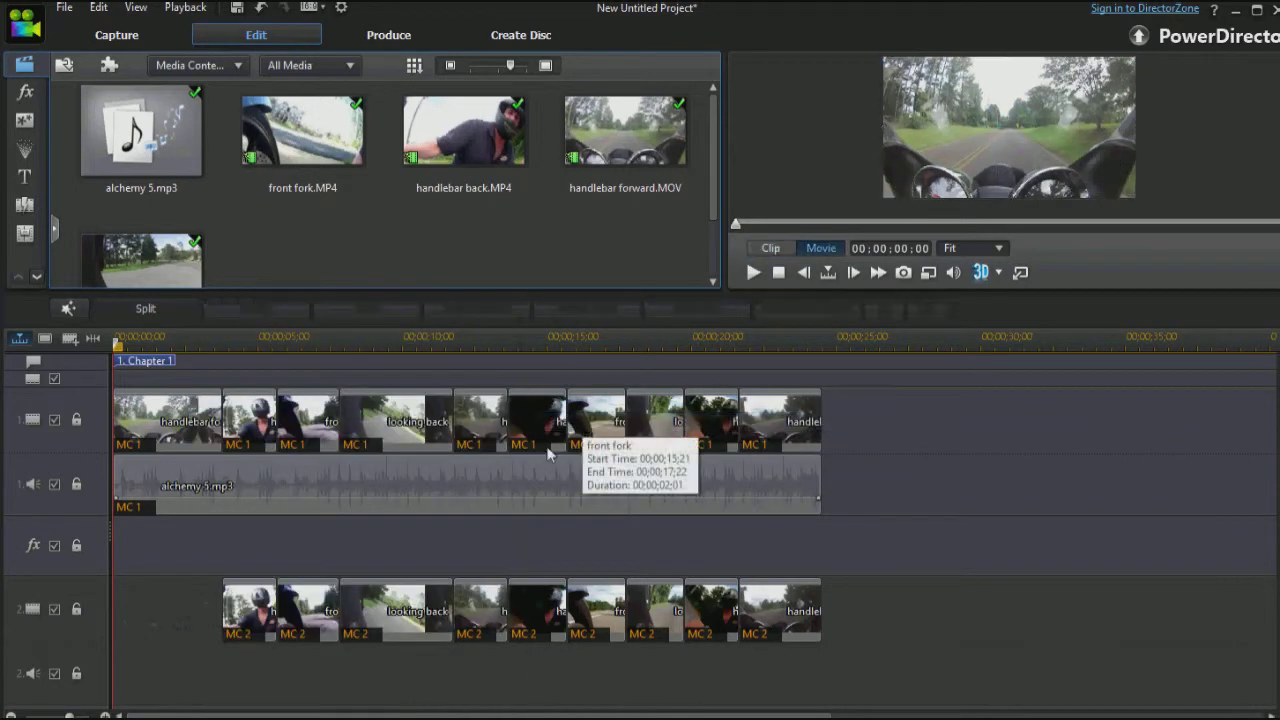
{"action": "left_click", "coordinate": [54, 609]}
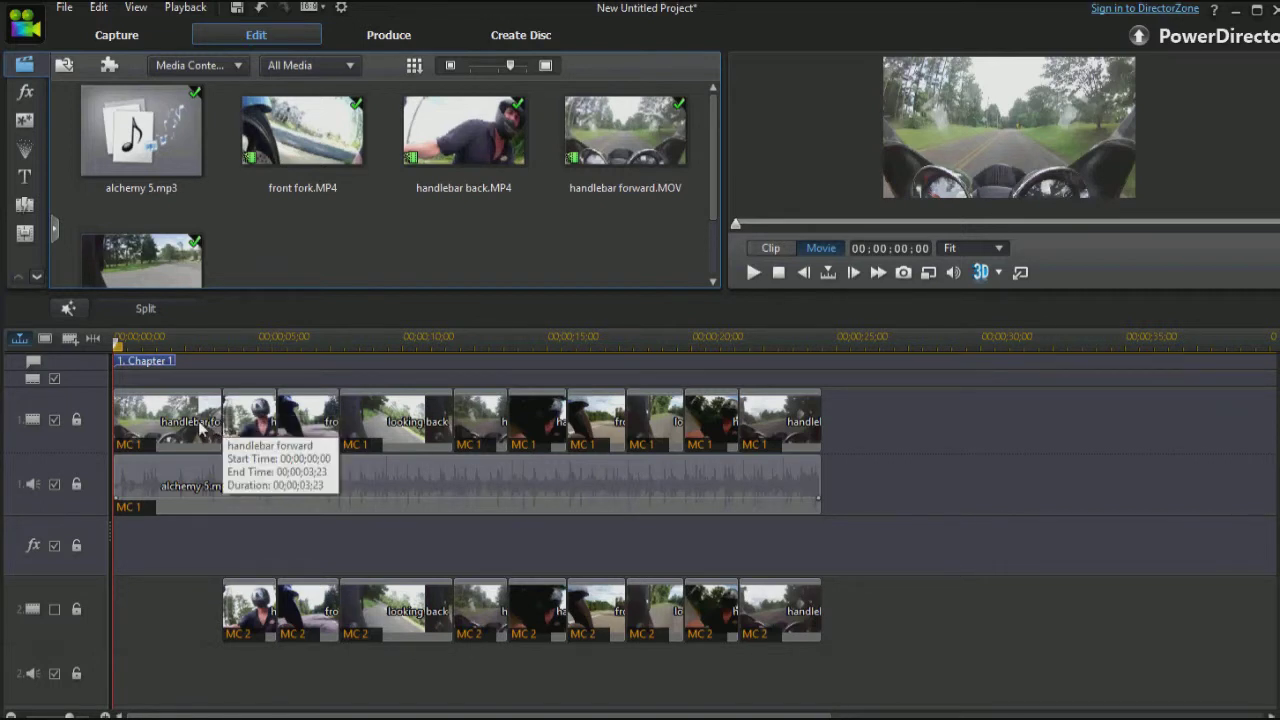
Step: Move the handlebar back clip earlier to start at 00;00;03;02
{"action": "left_click", "coordinate": [226, 617]}
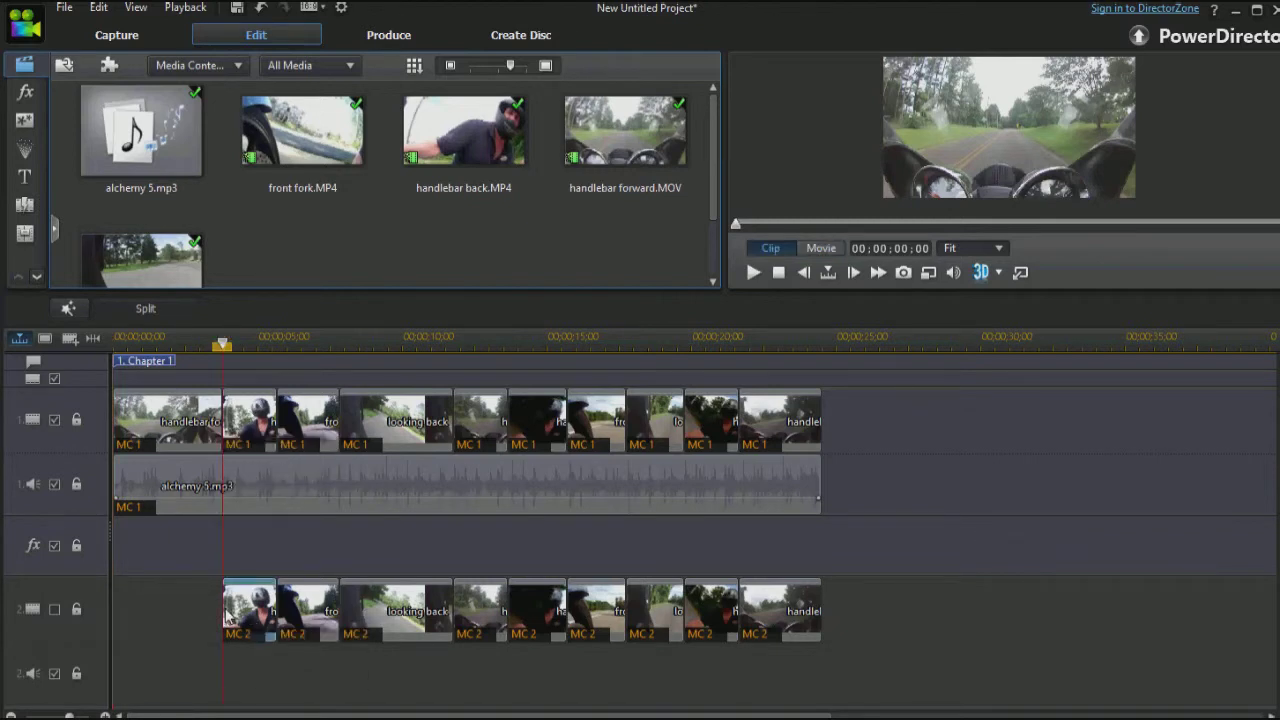
{"action": "left_click_drag", "start_coordinate": [227, 612], "coordinate": [202, 612]}
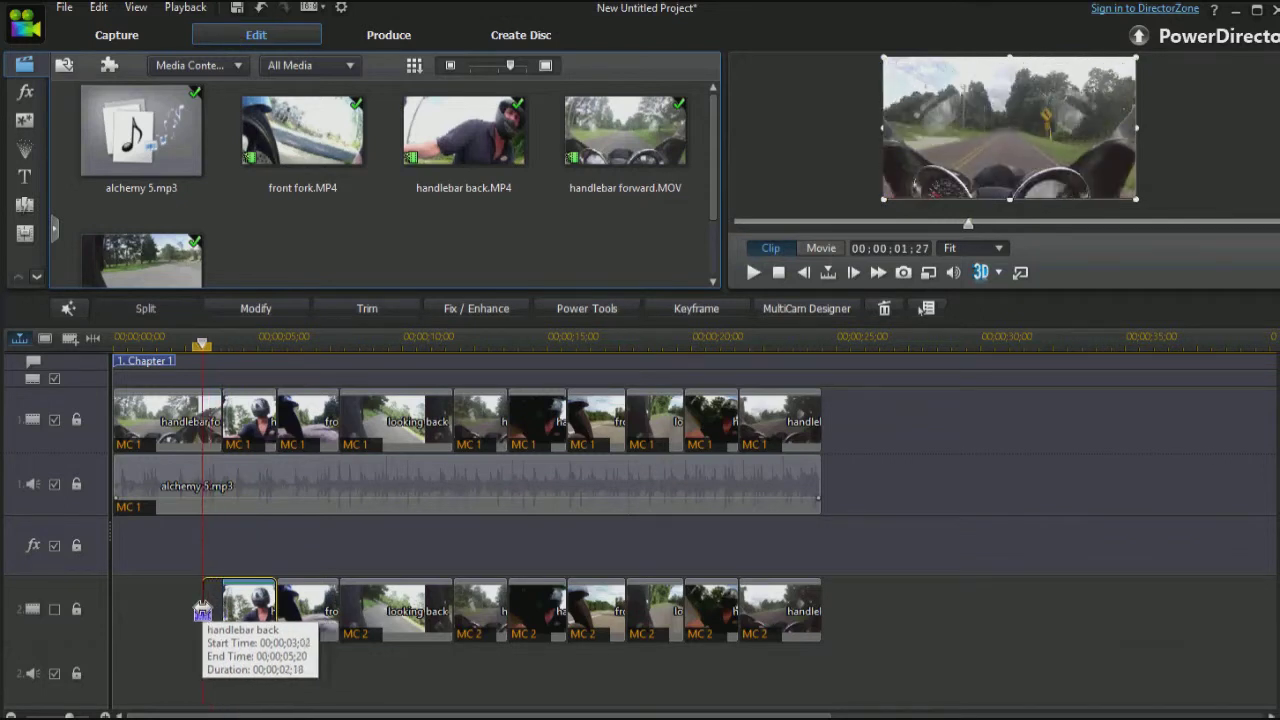
{"action": "left_click_drag", "start_coordinate": [203, 610], "coordinate": [203, 610]}
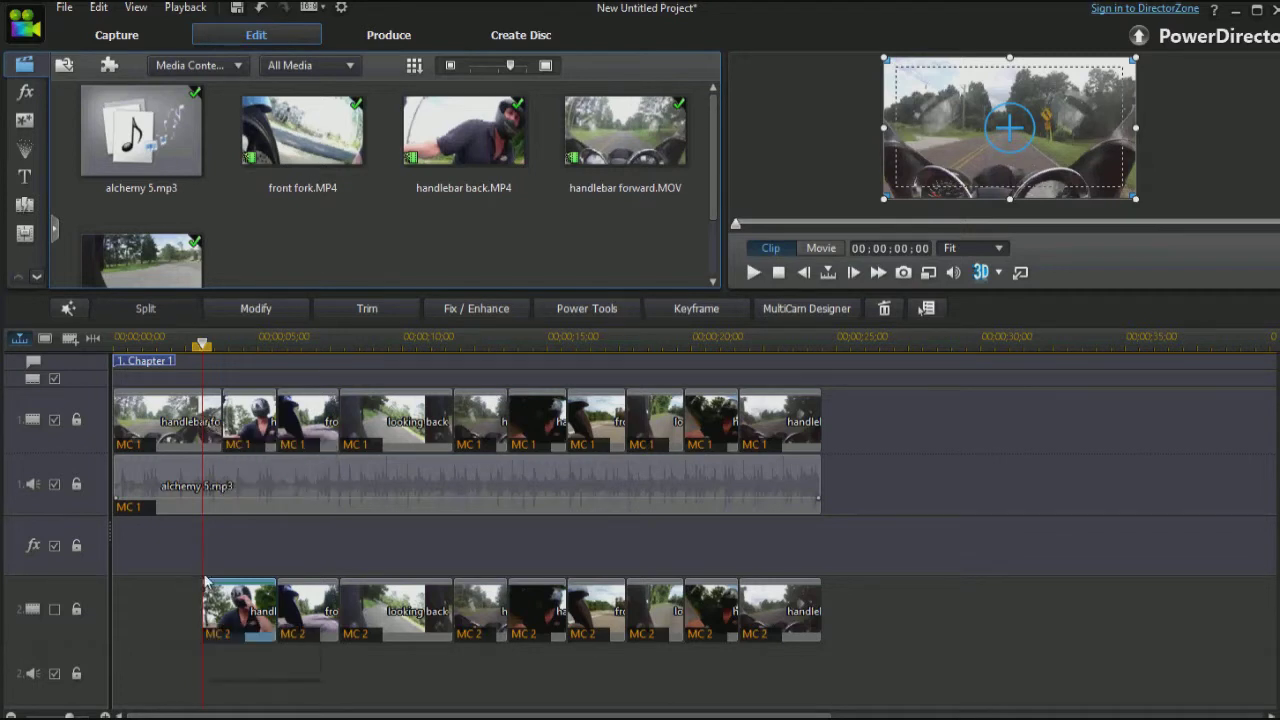
{"action": "left_click", "coordinate": [203, 347]}
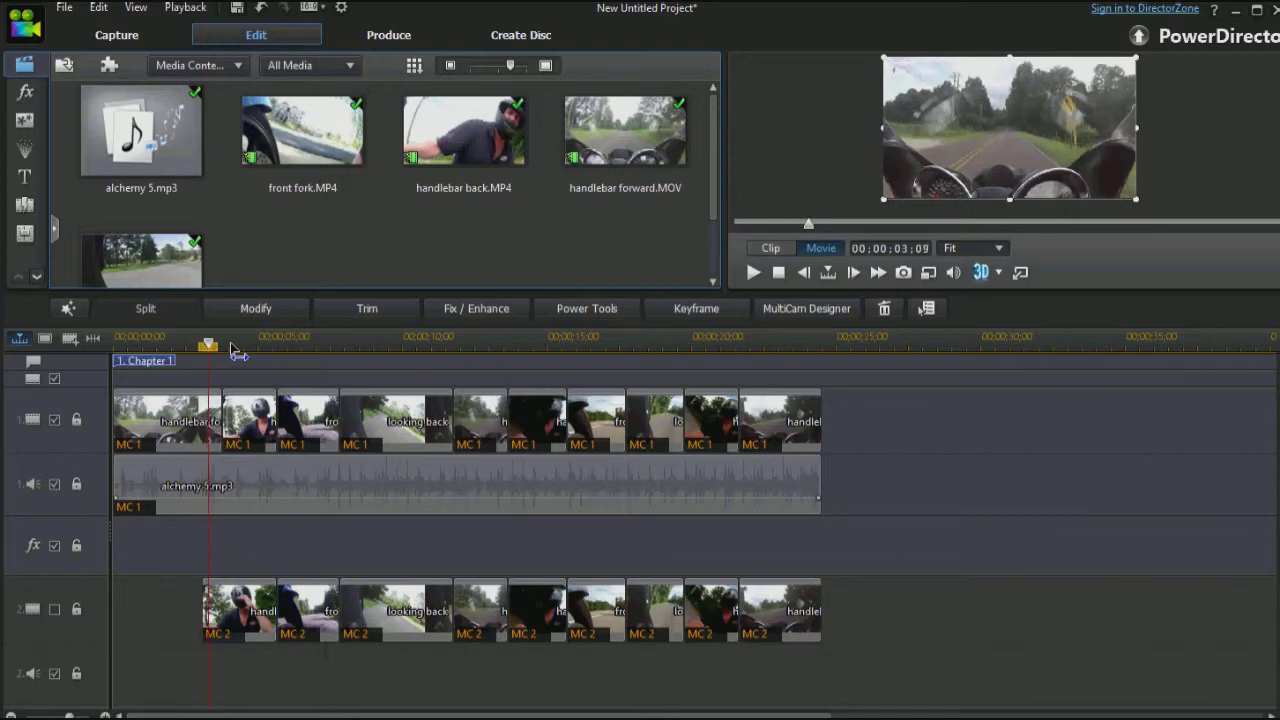
Step: Split the first MC 2 clip at 00;00;03;22
{"action": "left_click", "coordinate": [226, 350]}
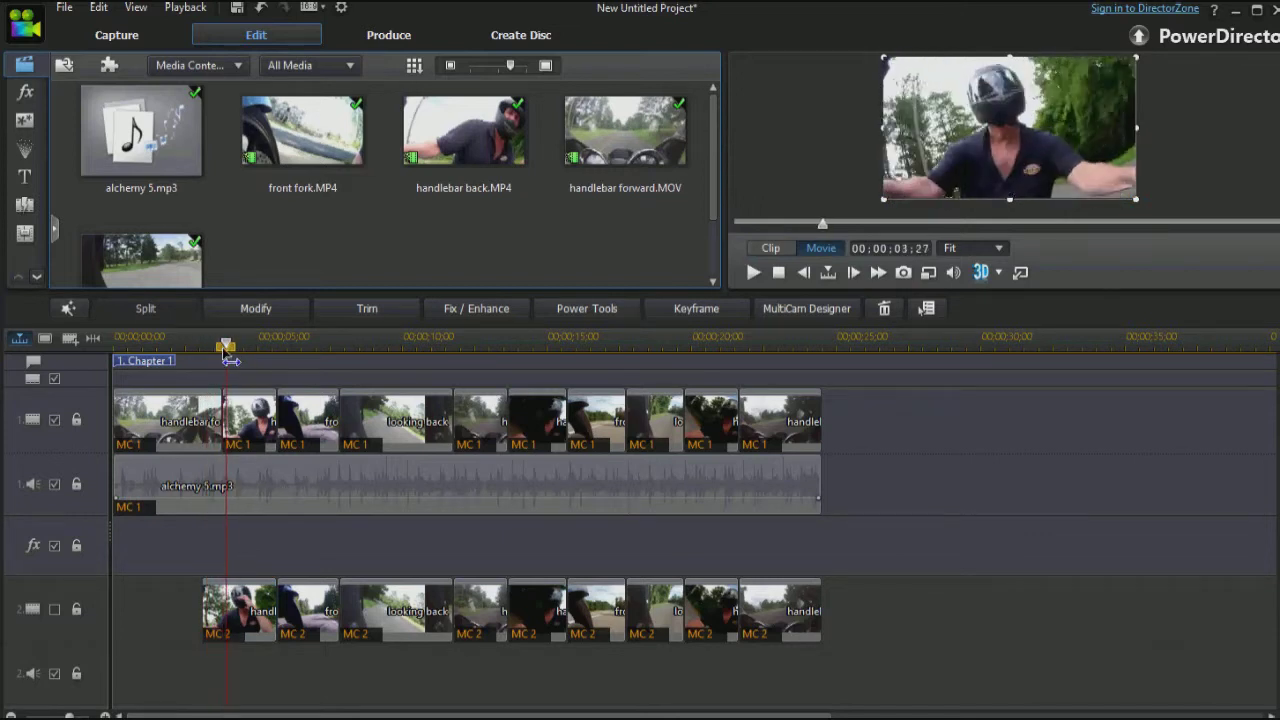
{"action": "left_click_drag", "start_coordinate": [226, 350], "coordinate": [222, 350]}
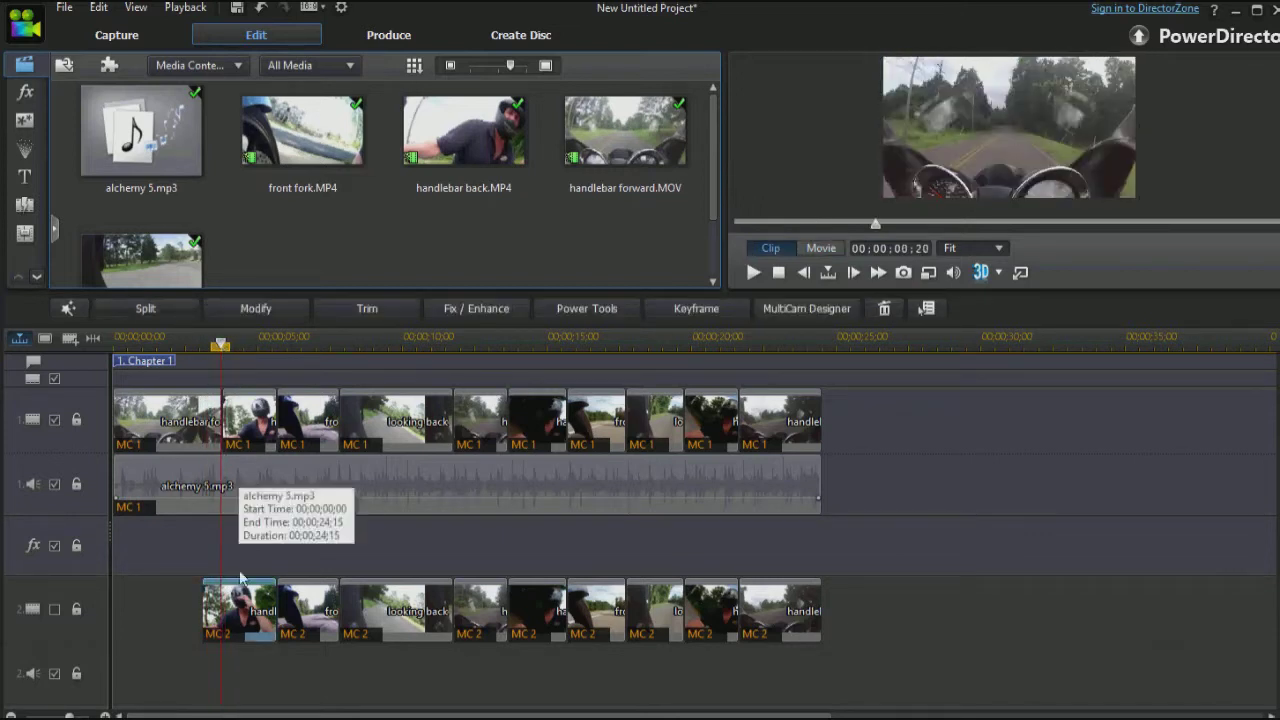
{"action": "right_click", "coordinate": [229, 622]}
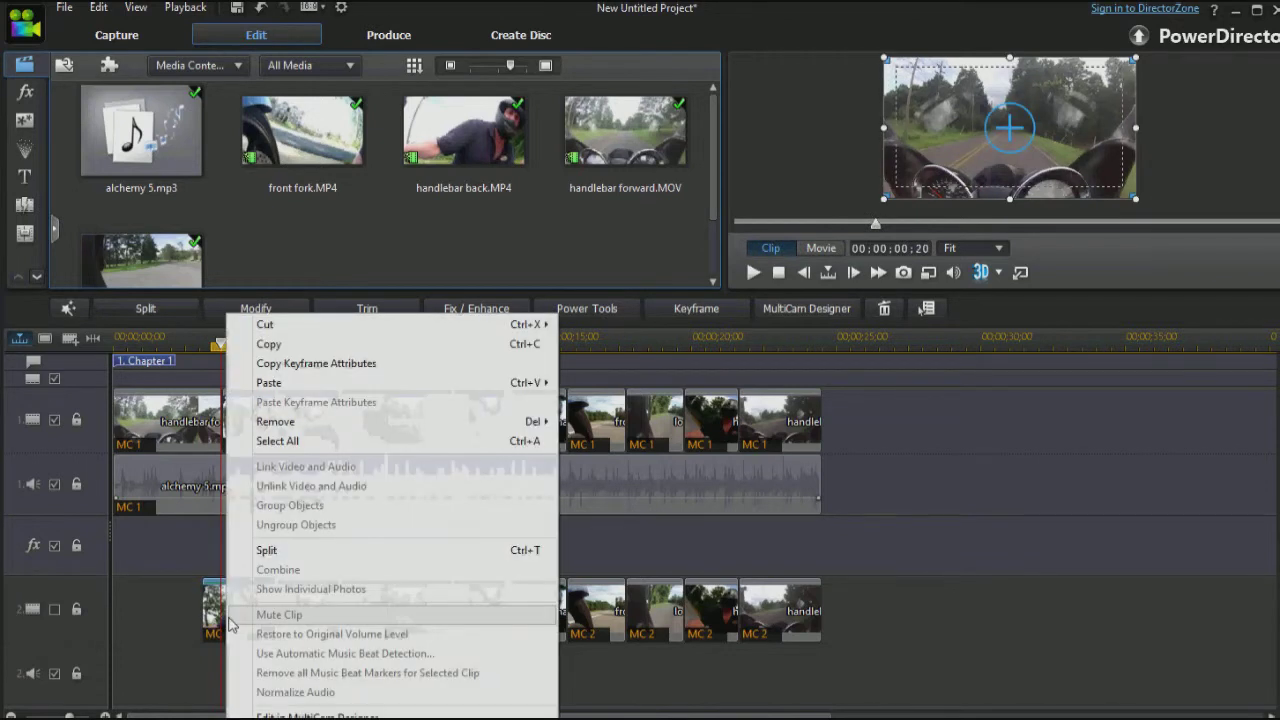
{"action": "left_click", "coordinate": [272, 551]}
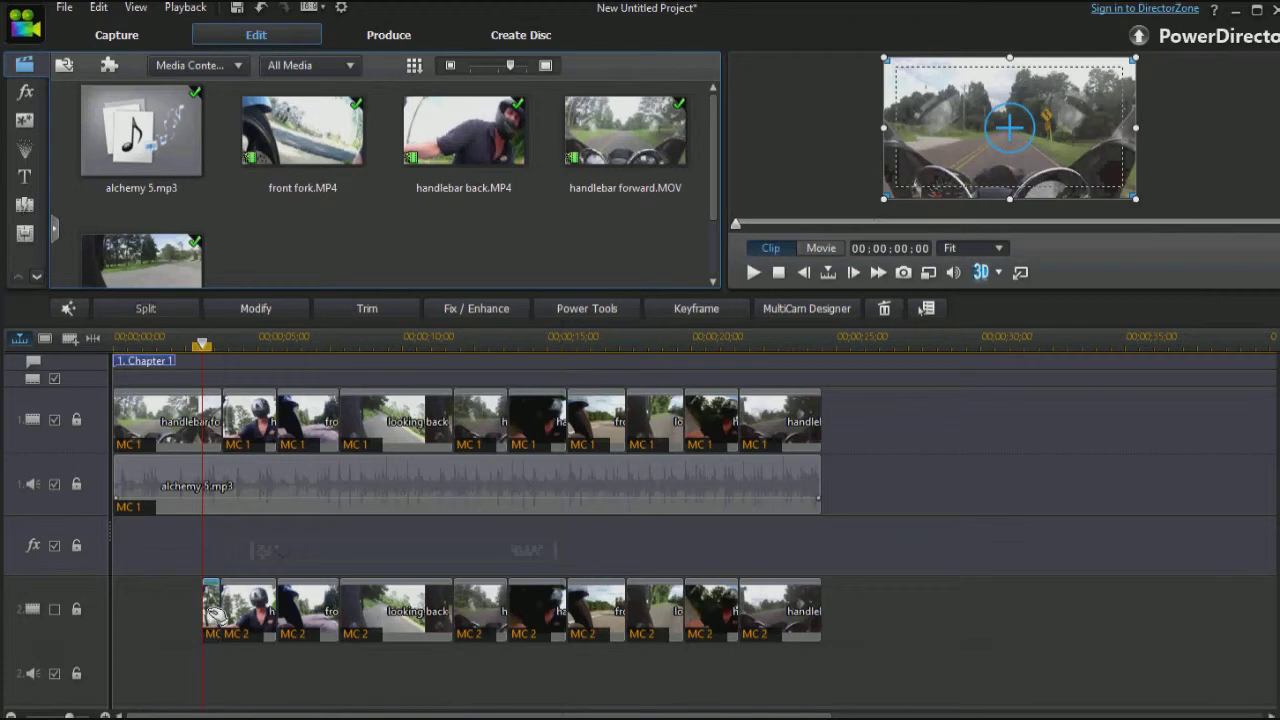
Step: Drop the short opening piece onto track 1 as a crossfade from 03;03 to 03;23
{"action": "left_click", "coordinate": [214, 438]}
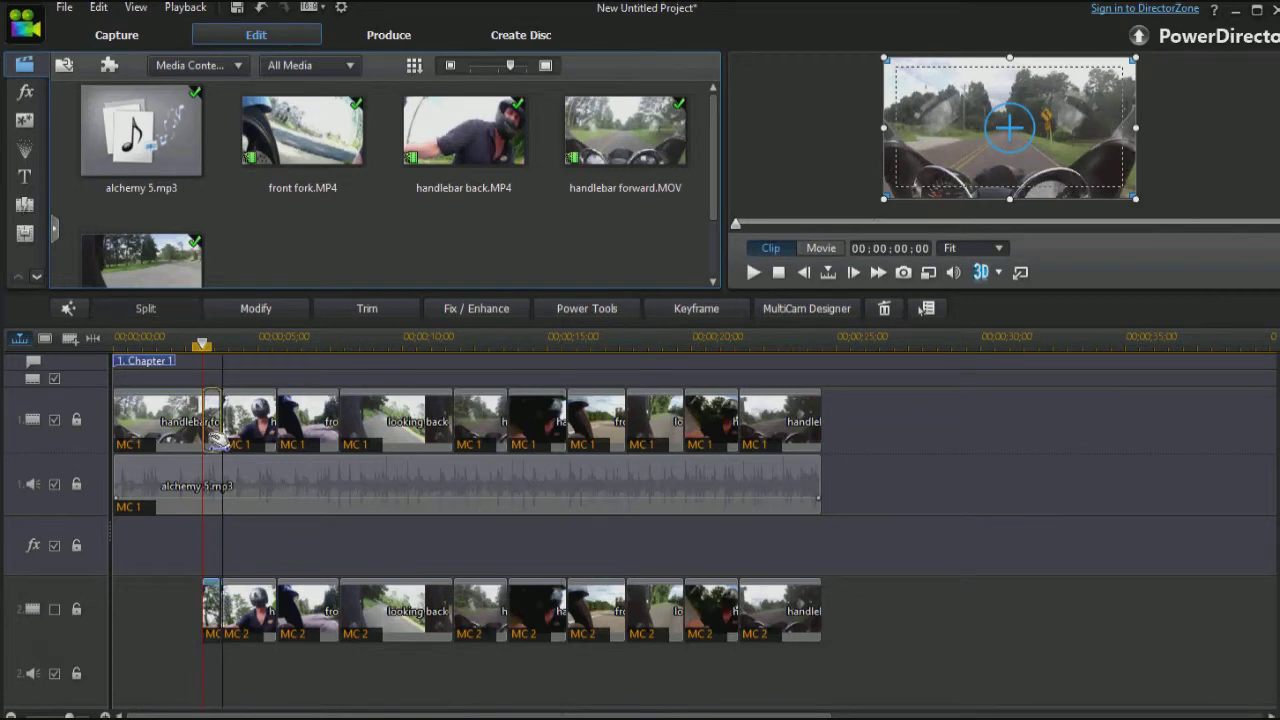
{"action": "left_click_drag", "start_coordinate": [216, 440], "coordinate": [218, 440]}
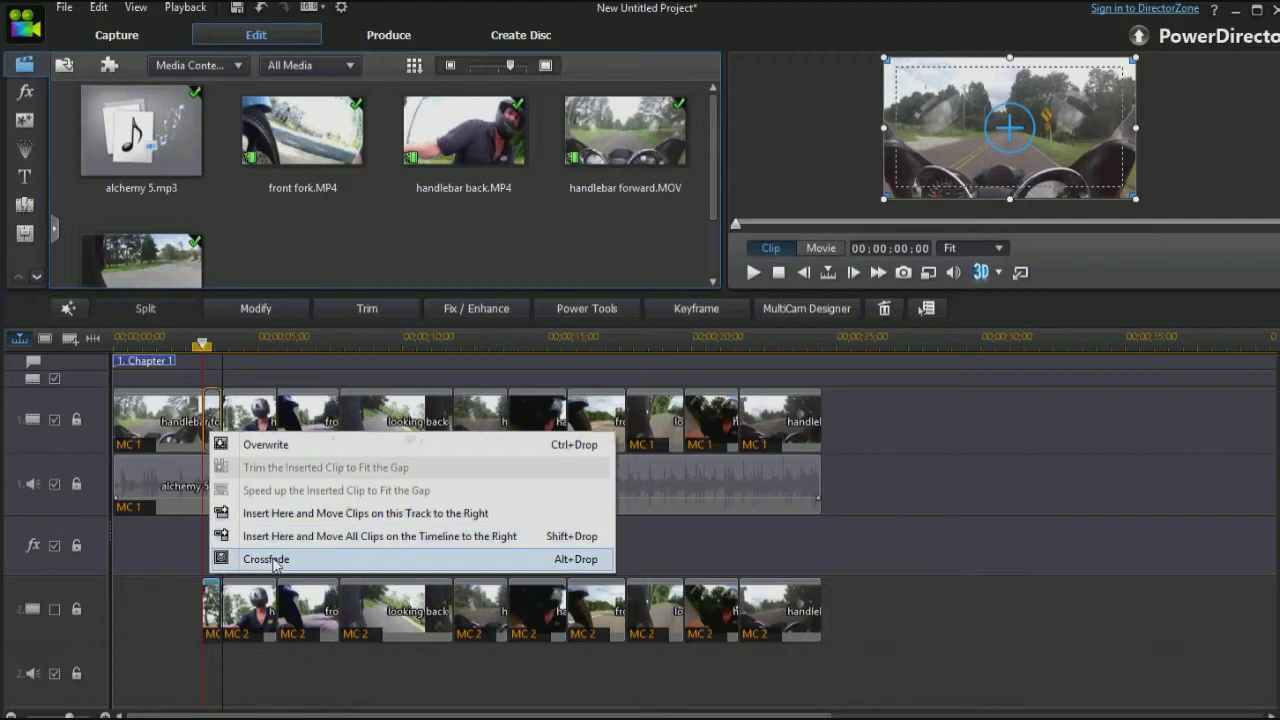
{"action": "left_click", "coordinate": [275, 562]}
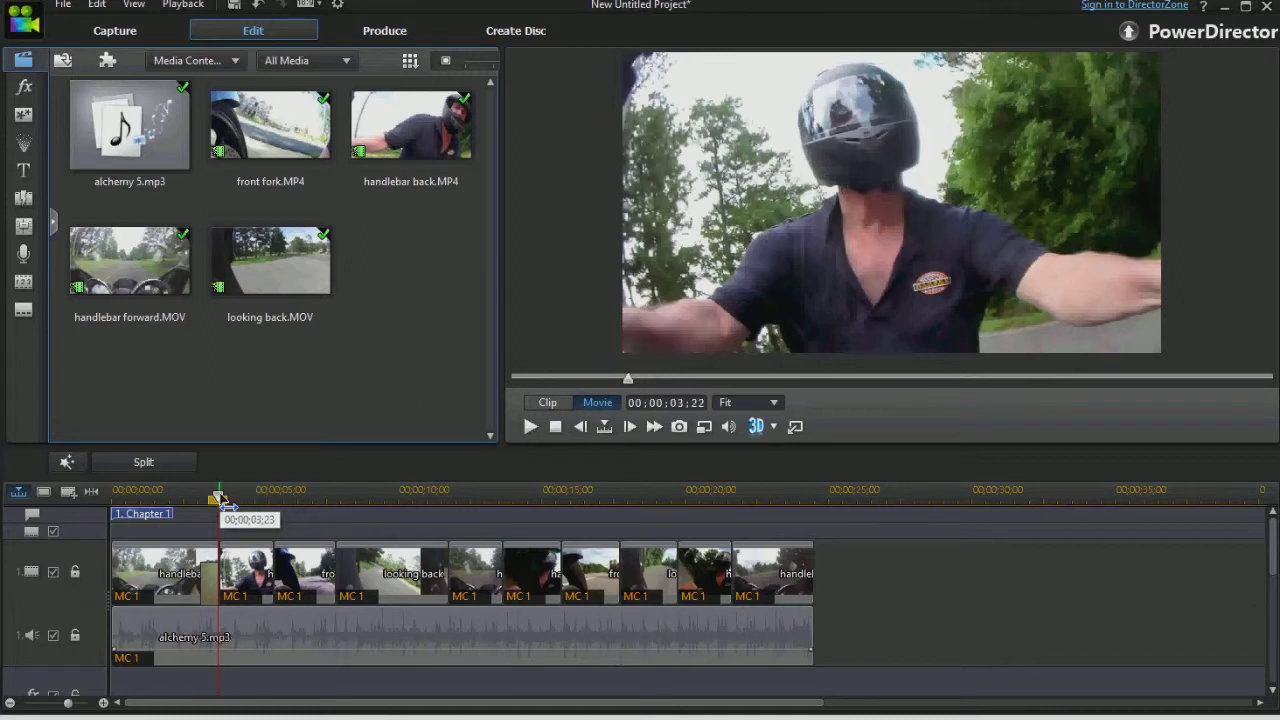
Step: Play the movie from just before the new crossfade to check it, then stop
{"action": "left_click_drag", "start_coordinate": [220, 500], "coordinate": [110, 508]}
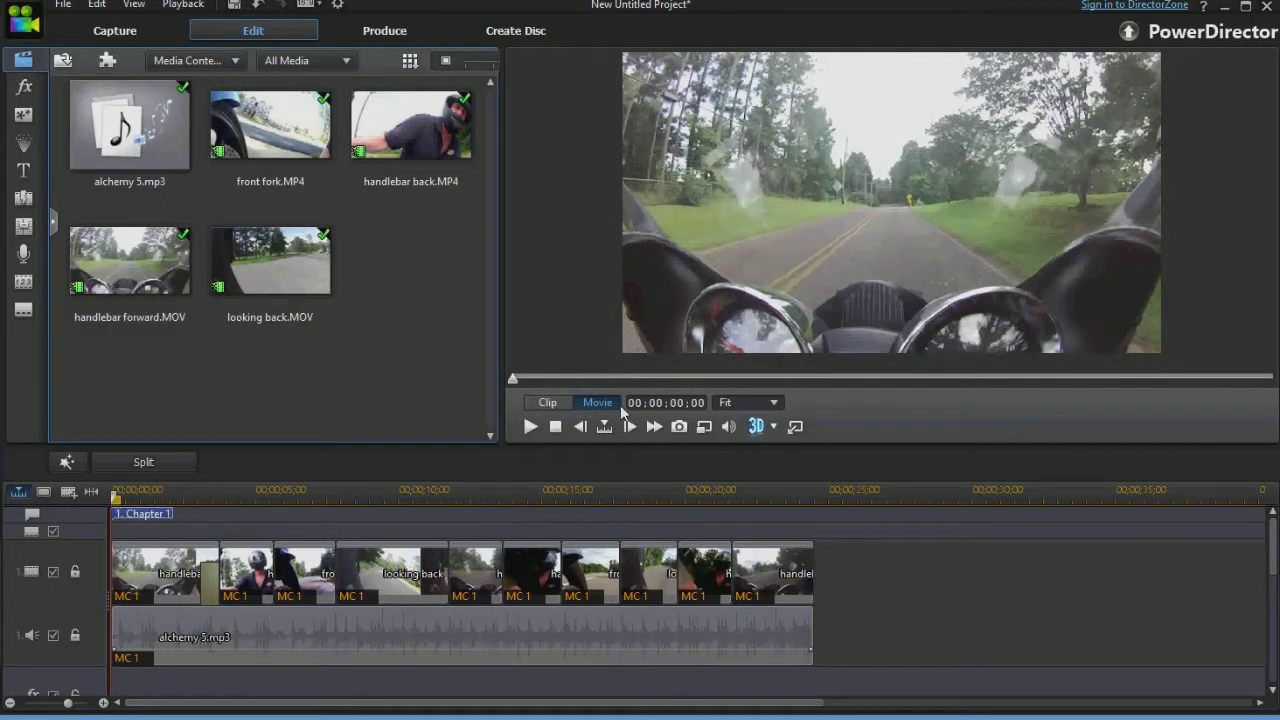
{"action": "left_click", "coordinate": [531, 427]}
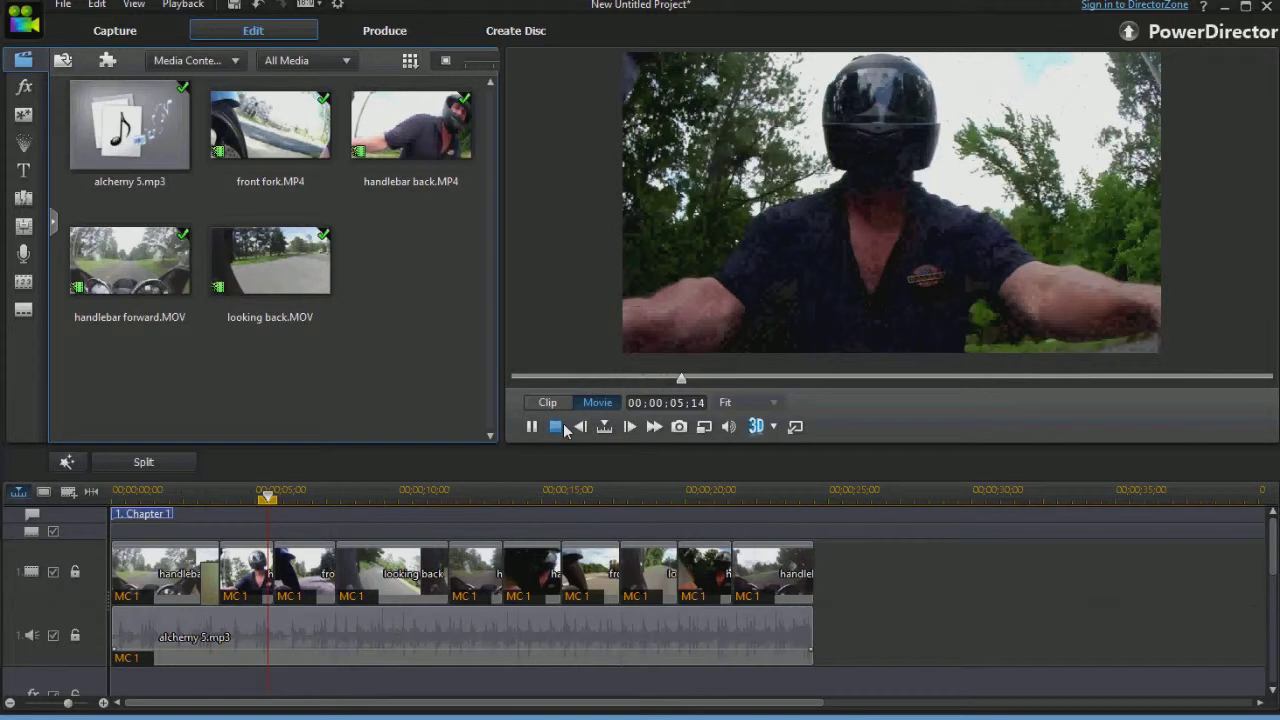
{"action": "left_click", "coordinate": [562, 426]}
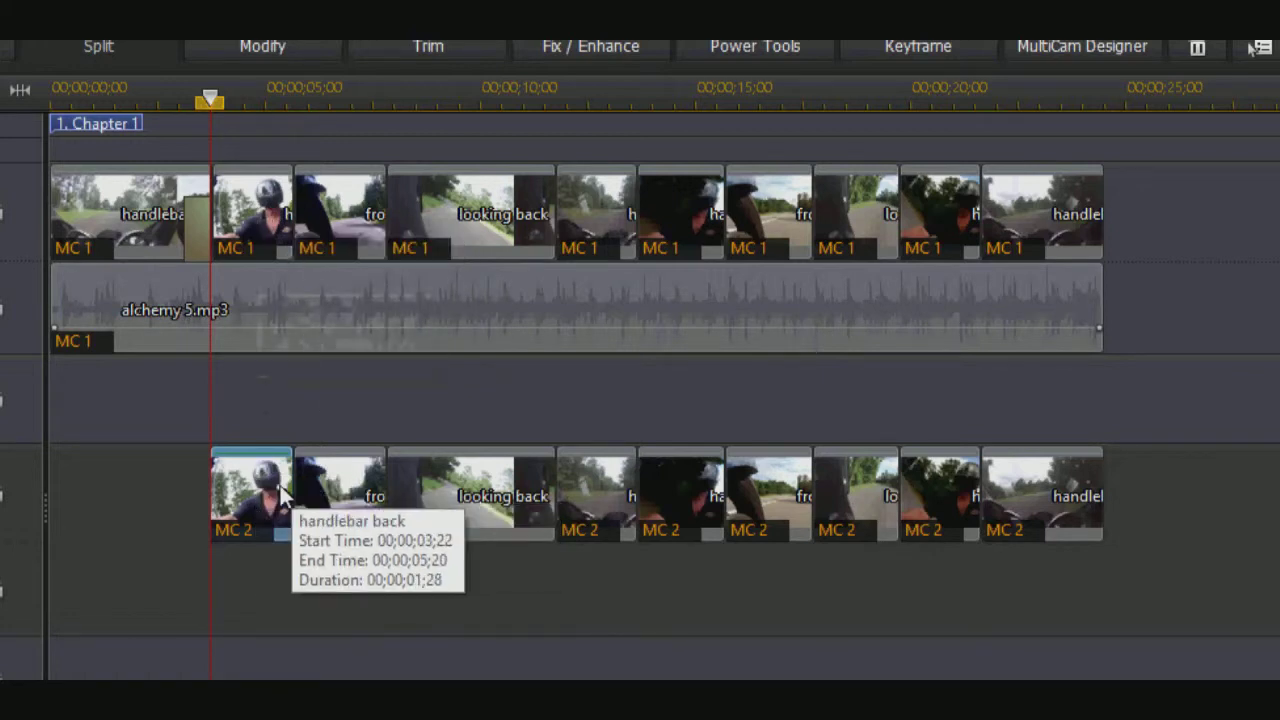
Step: Delete the short first MC 2 clip and extend the front fork clip to start at 00;00;05;02
{"action": "right_click", "coordinate": [222, 500]}
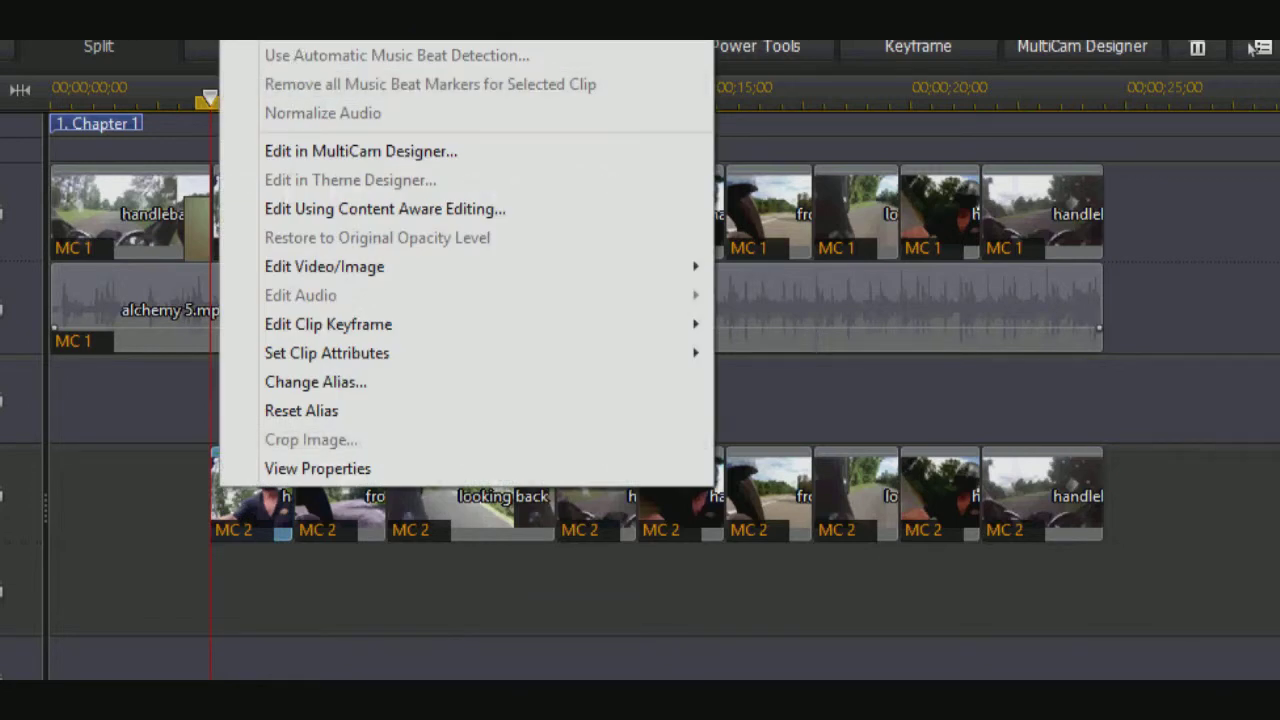
{"action": "key", "text": "Delete"}
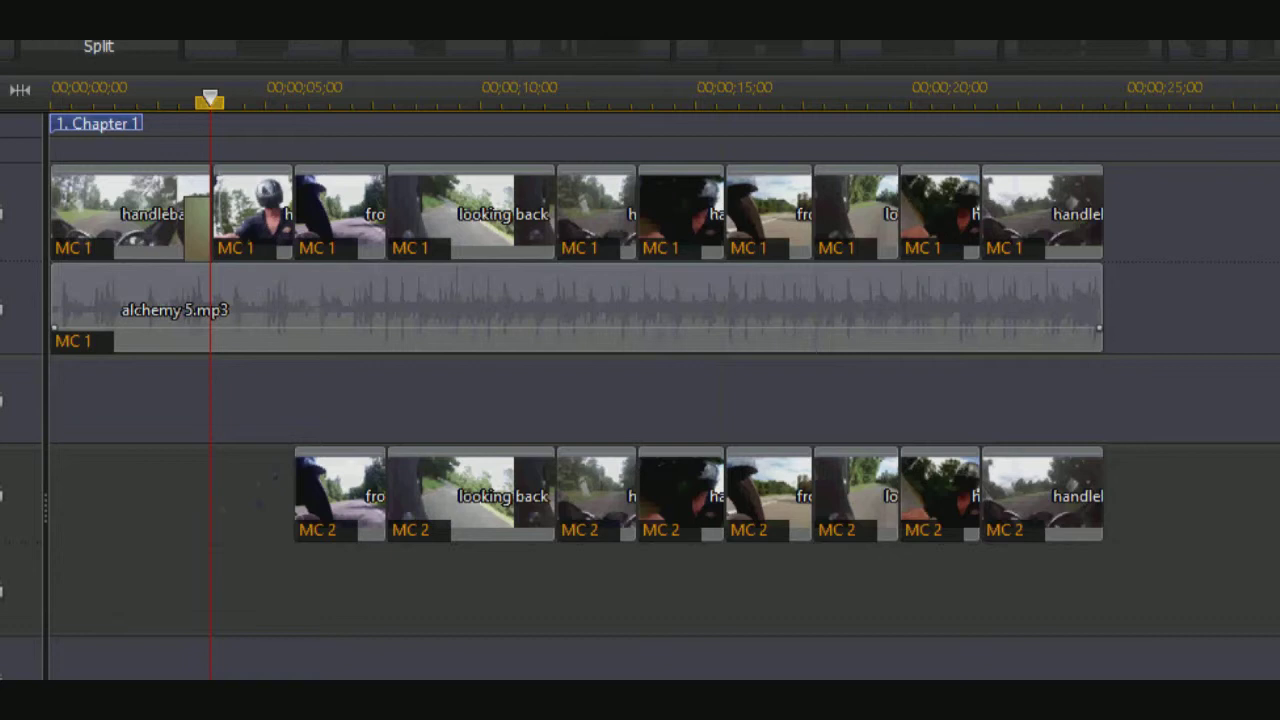
{"action": "left_click", "coordinate": [350, 505]}
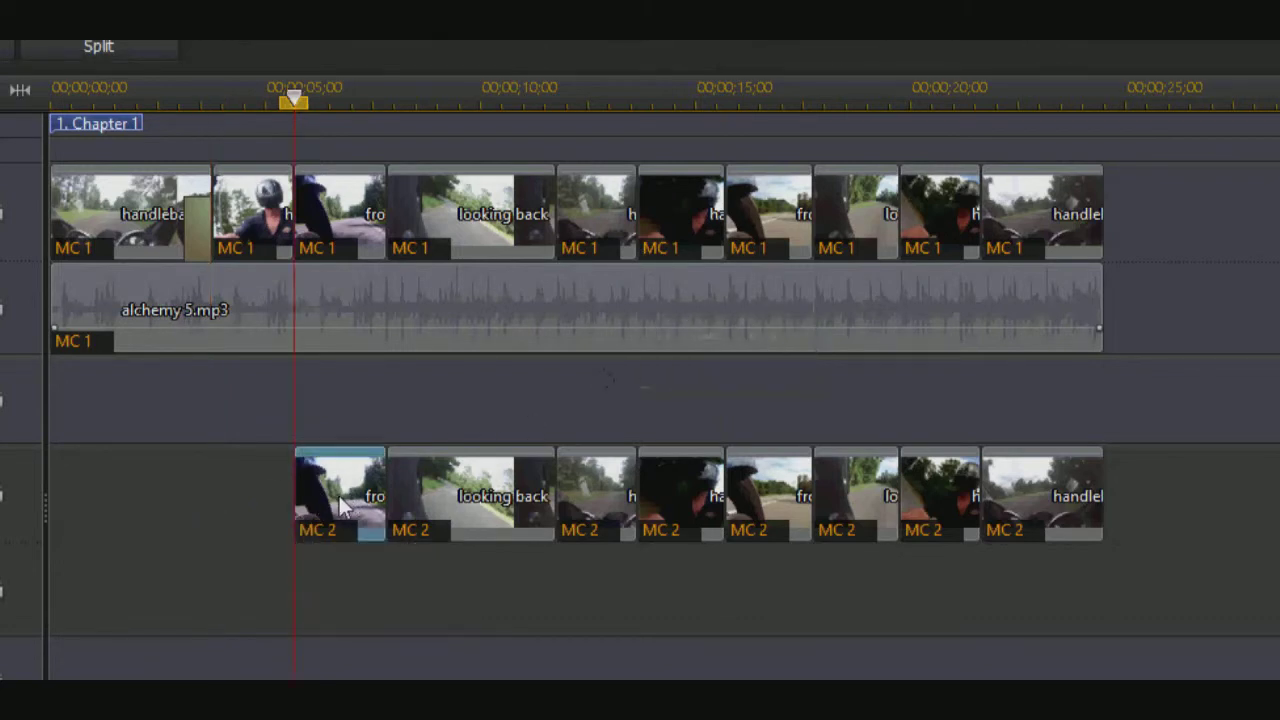
{"action": "left_click", "coordinate": [271, 495]}
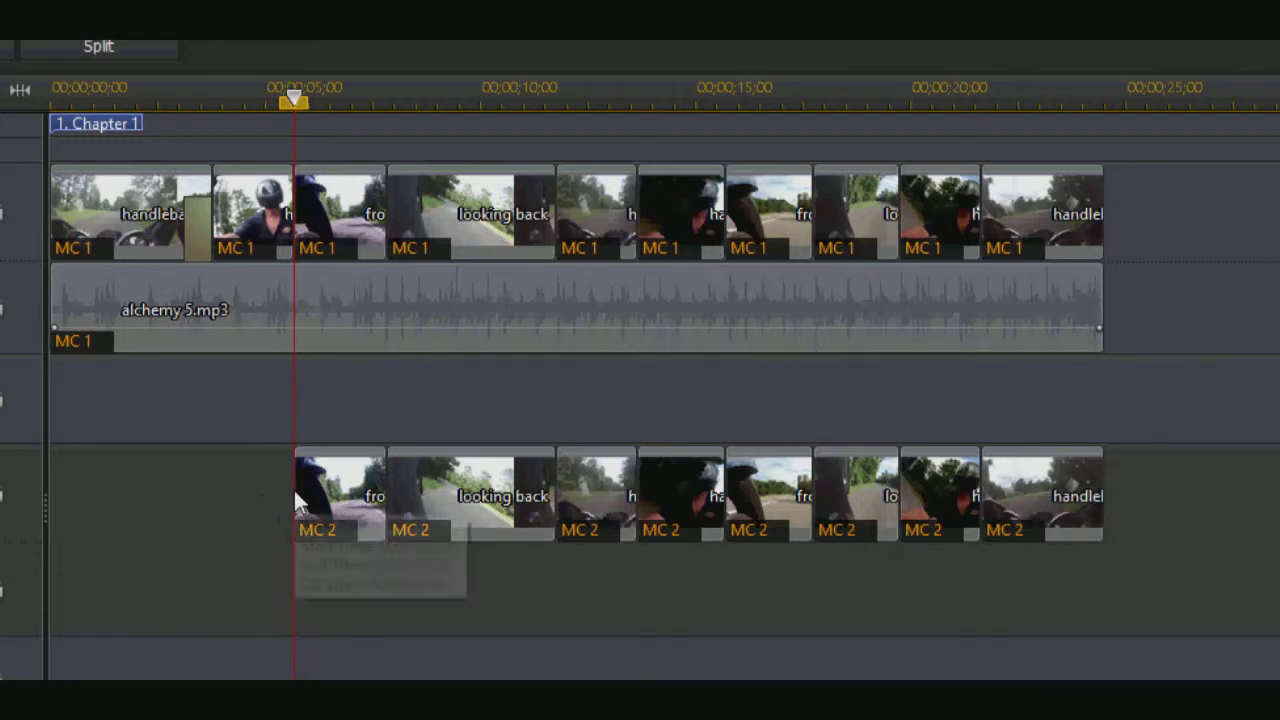
{"action": "left_click", "coordinate": [298, 498]}
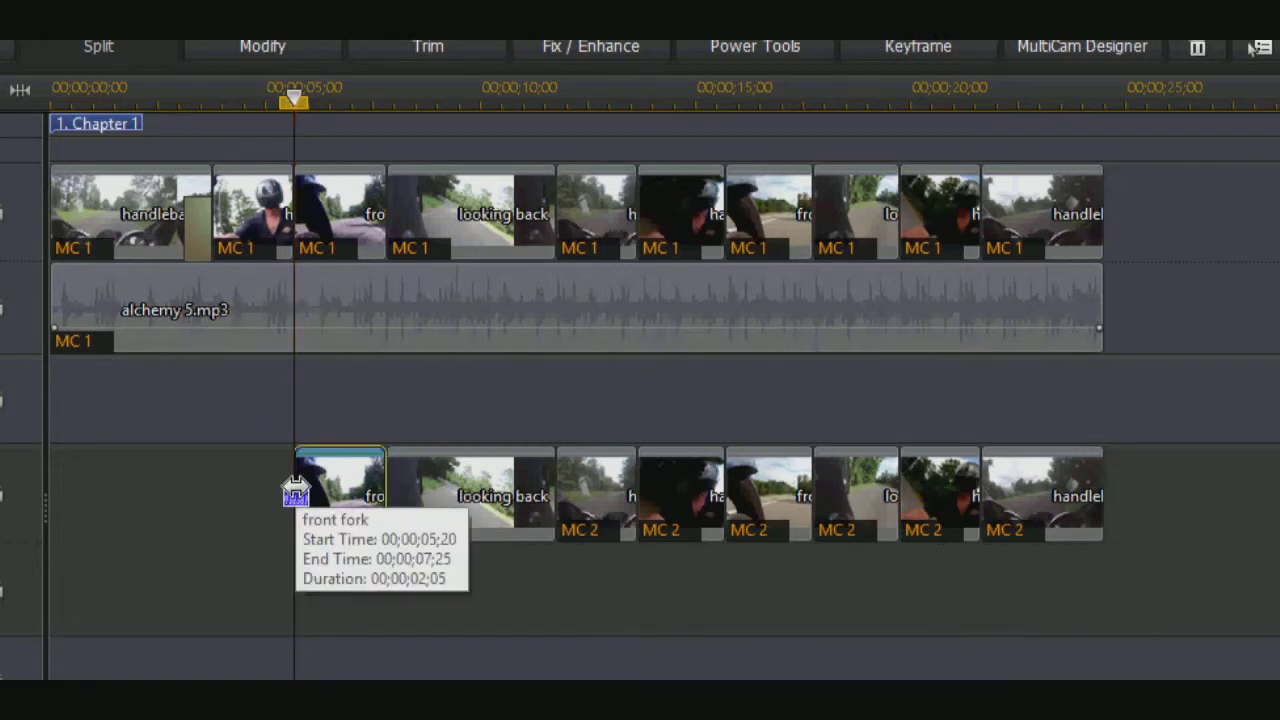
{"action": "left_click_drag", "start_coordinate": [294, 494], "coordinate": [268, 495]}
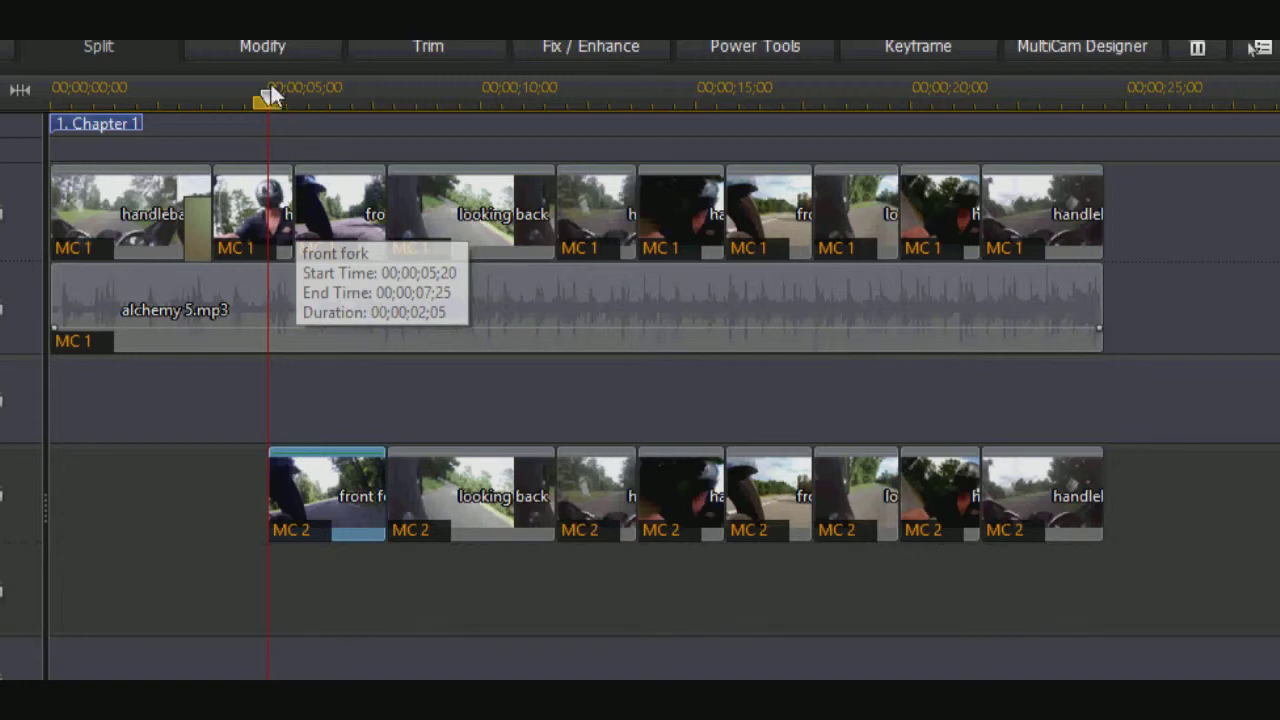
Step: Set the cut point just after 5 seconds and split the front fork clip there
{"action": "left_click_drag", "start_coordinate": [268, 98], "coordinate": [291, 103]}
{"action": "left_click", "coordinate": [356, 500]}
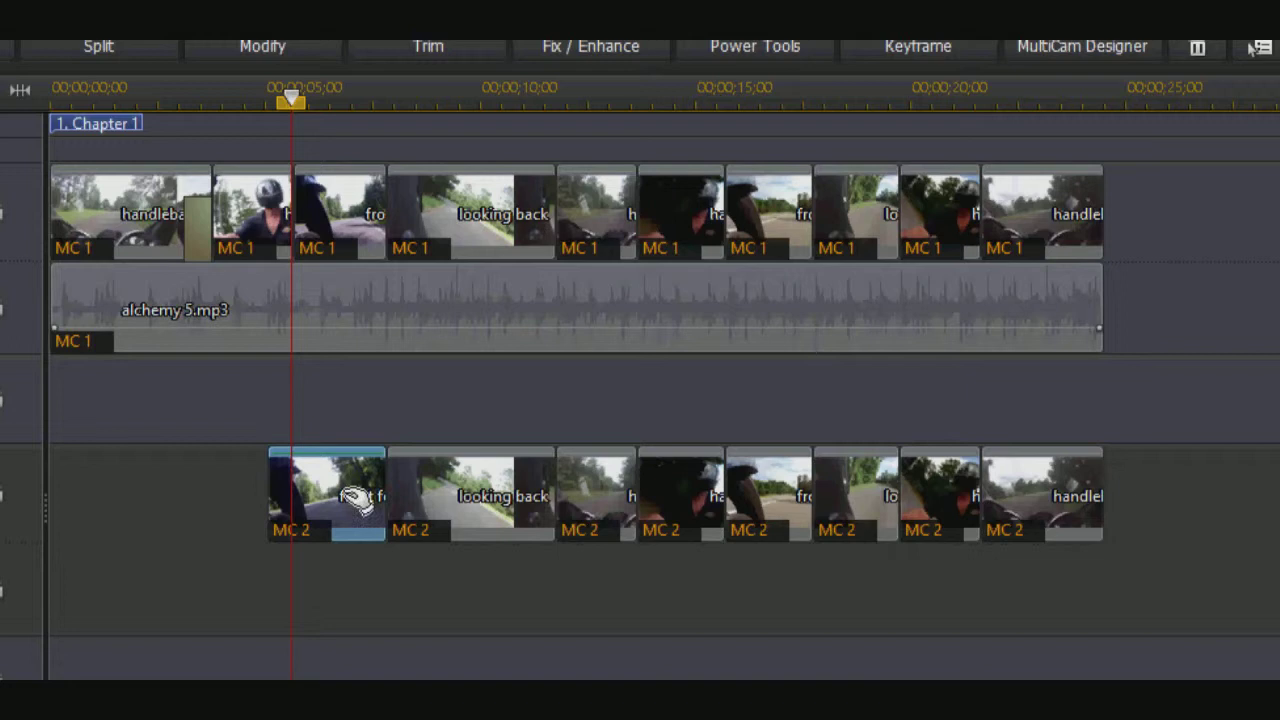
{"action": "right_click", "coordinate": [296, 505]}
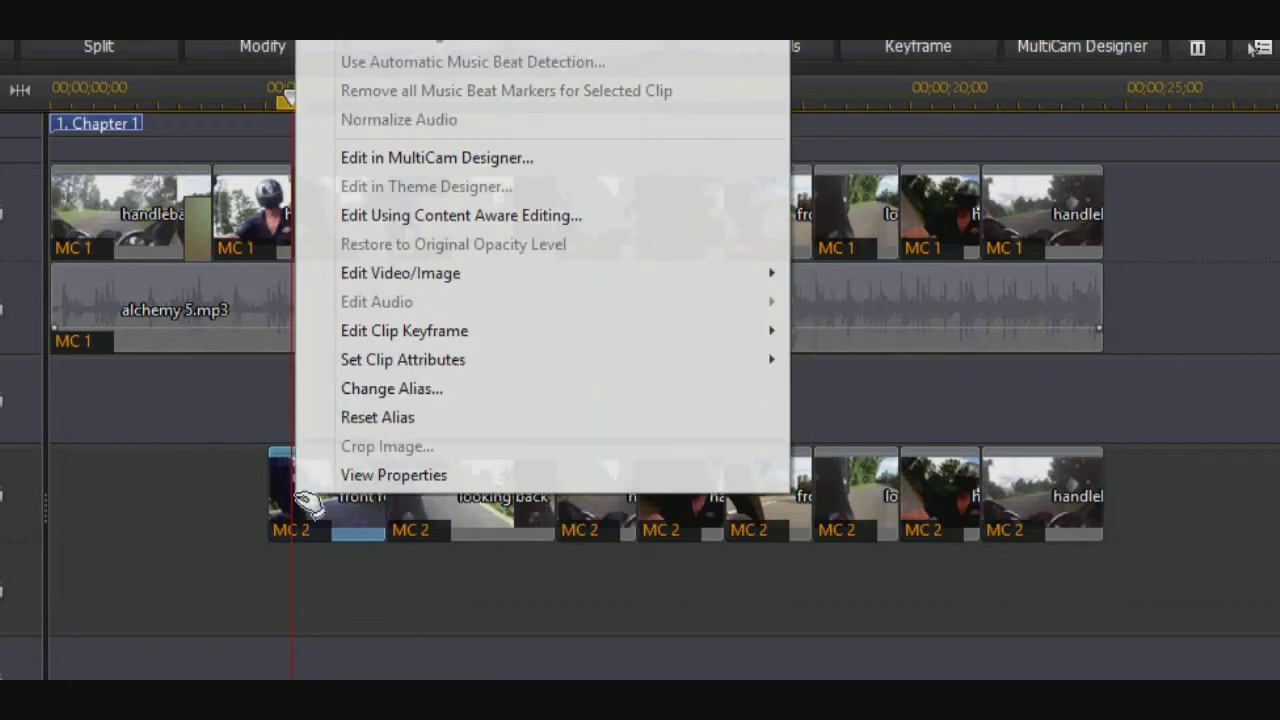
{"action": "key", "text": "Escape"}
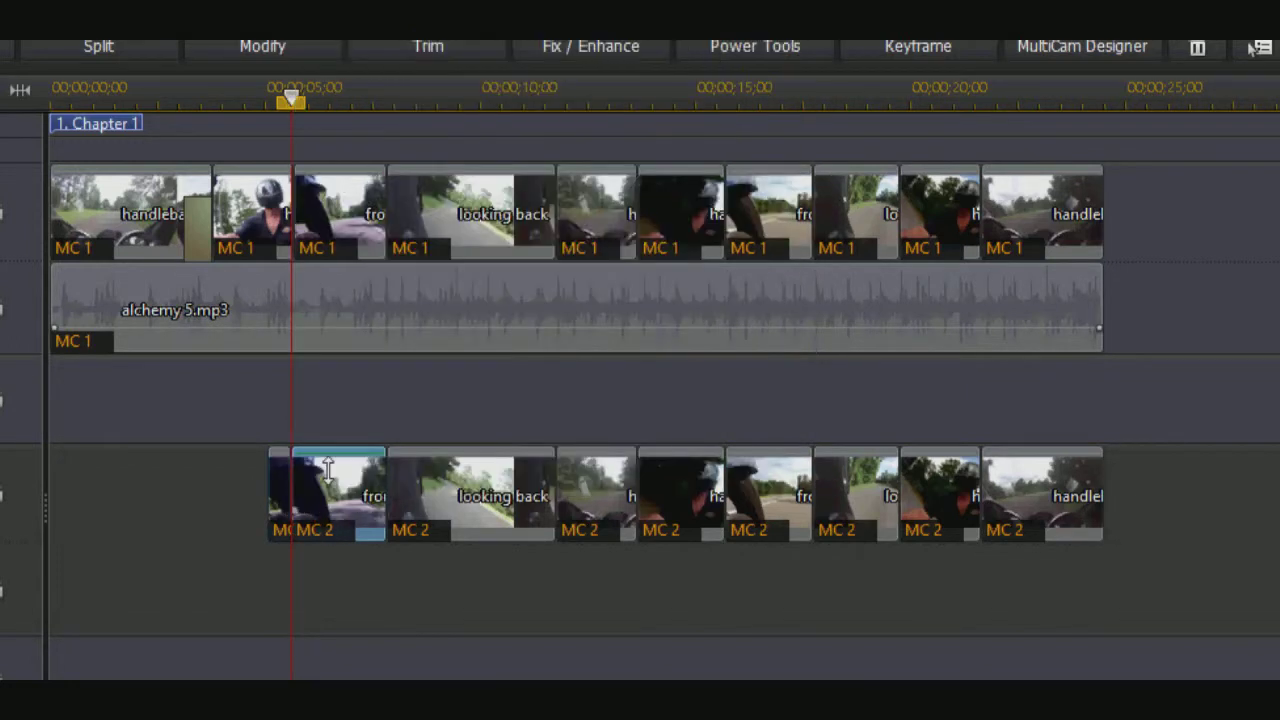
Step: Move the short front fork piece onto track 1 as a crossfade spanning 05;04–05;20
{"action": "left_click", "coordinate": [283, 504]}
{"action": "left_click_drag", "start_coordinate": [286, 503], "coordinate": [283, 505]}
{"action": "key", "text": "Escape"}
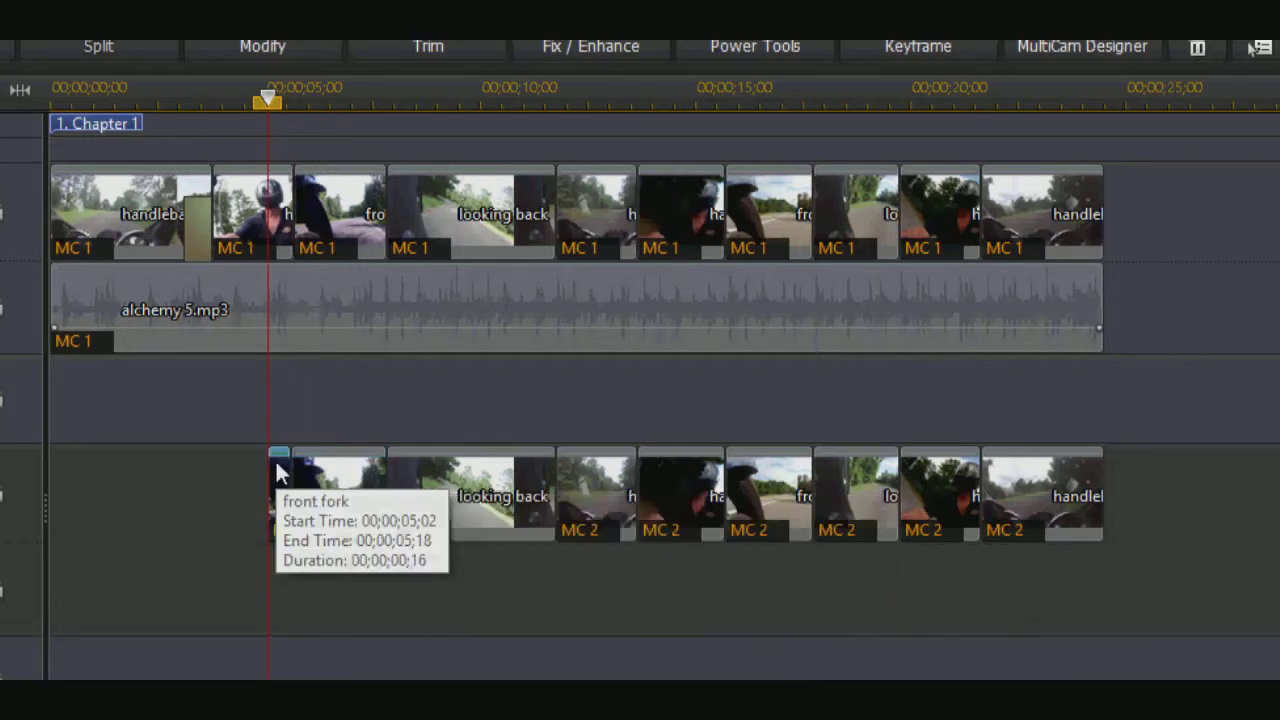
{"action": "left_click", "coordinate": [288, 220]}
{"action": "left_click_drag", "start_coordinate": [288, 220], "coordinate": [285, 212]}
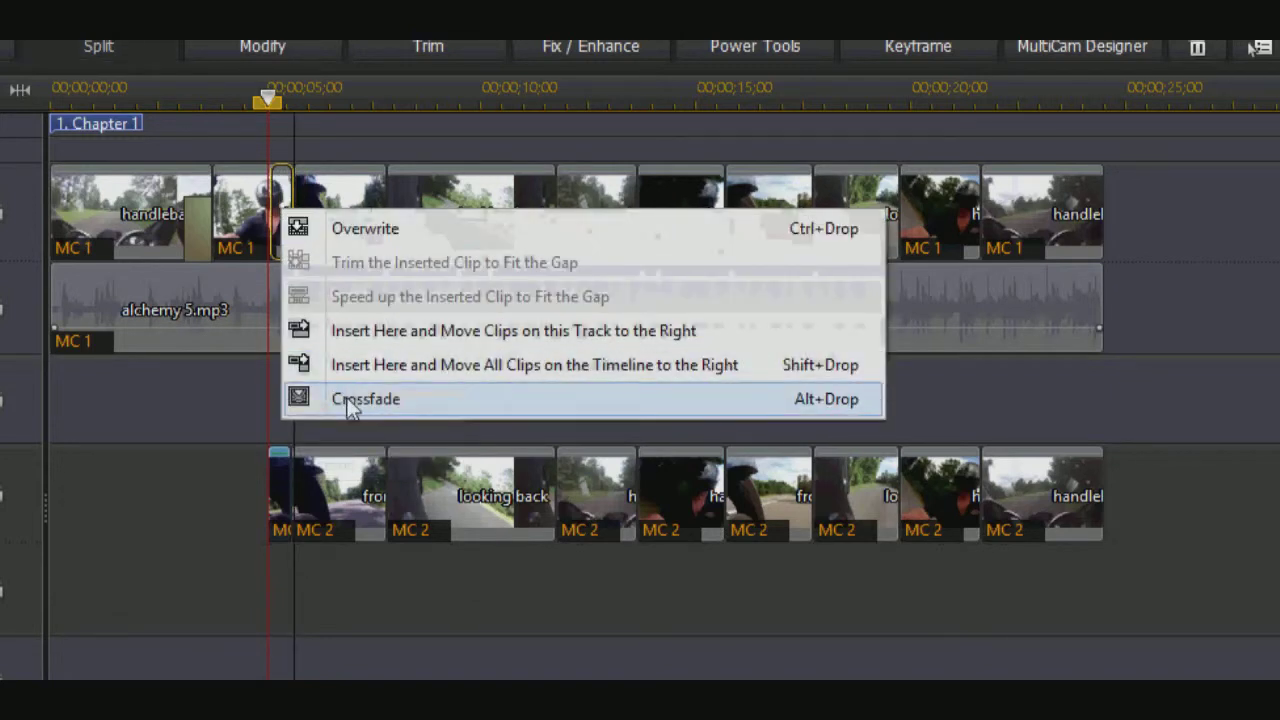
{"action": "left_click", "coordinate": [348, 398]}
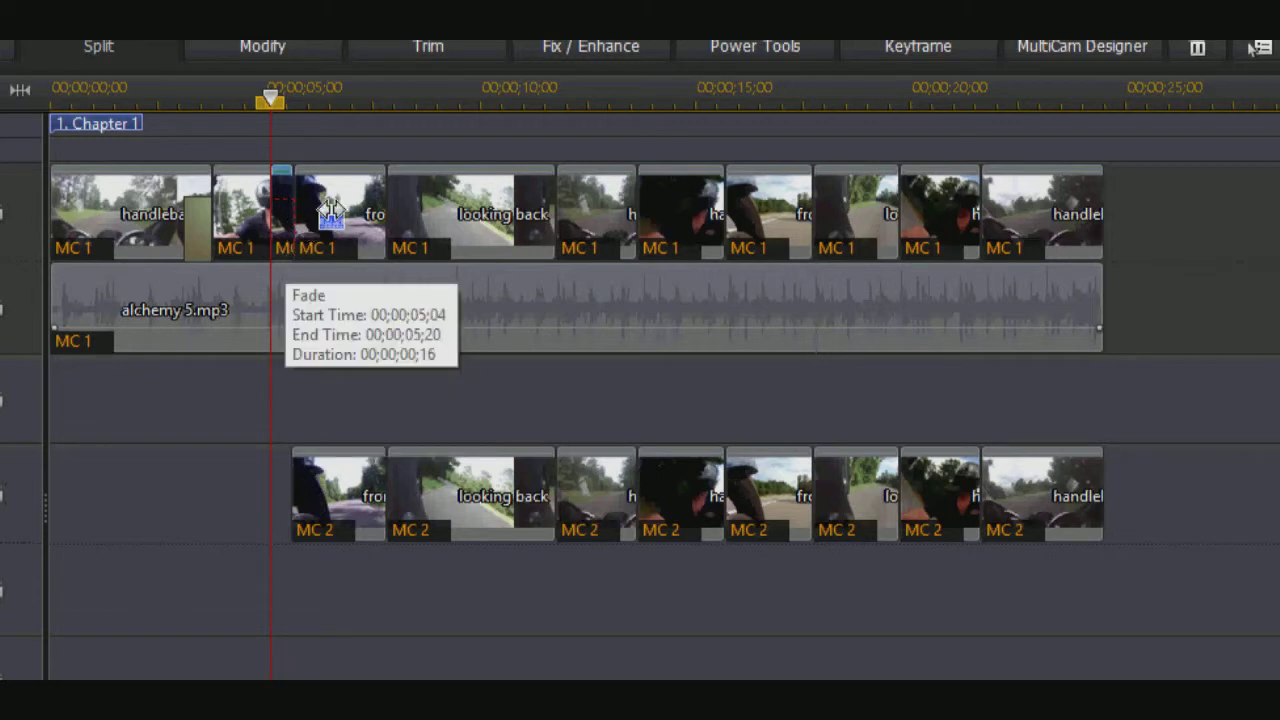
{"action": "left_click", "coordinate": [300, 215]}
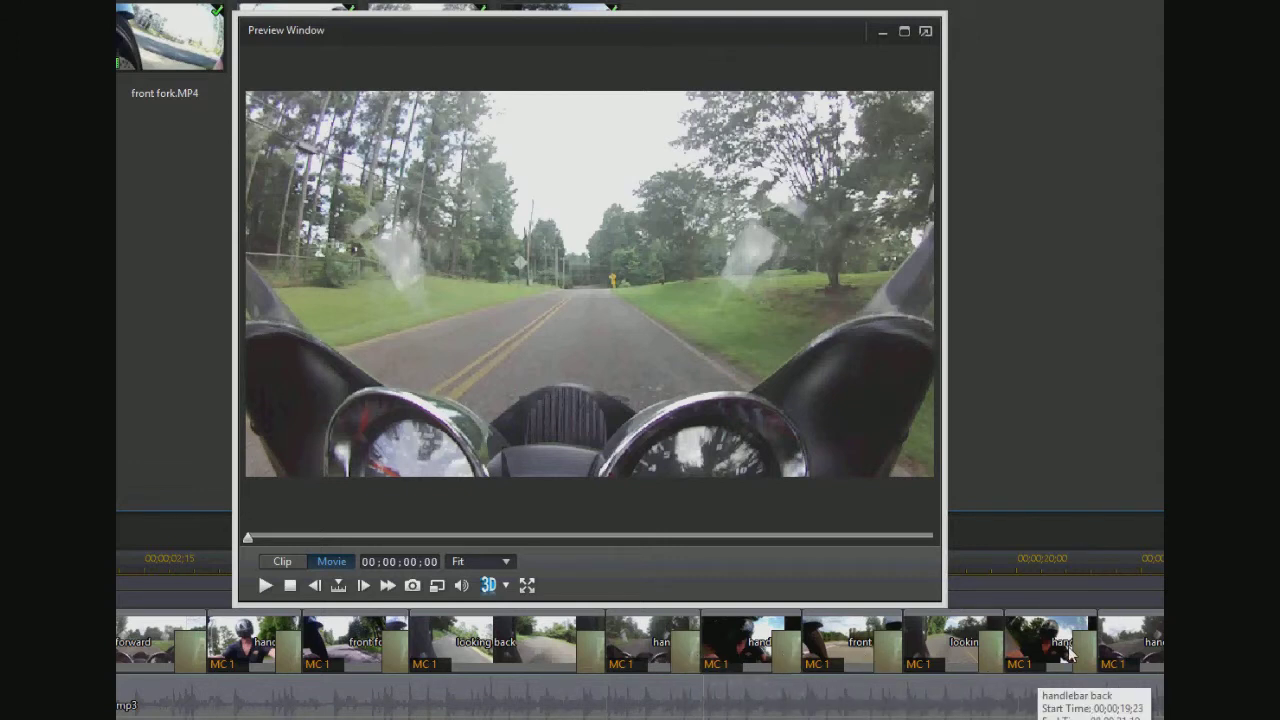
Step: Play the fully crossfaded motorcycle movie in the undocked preview window, then stop it
{"action": "left_click", "coordinate": [263, 592]}
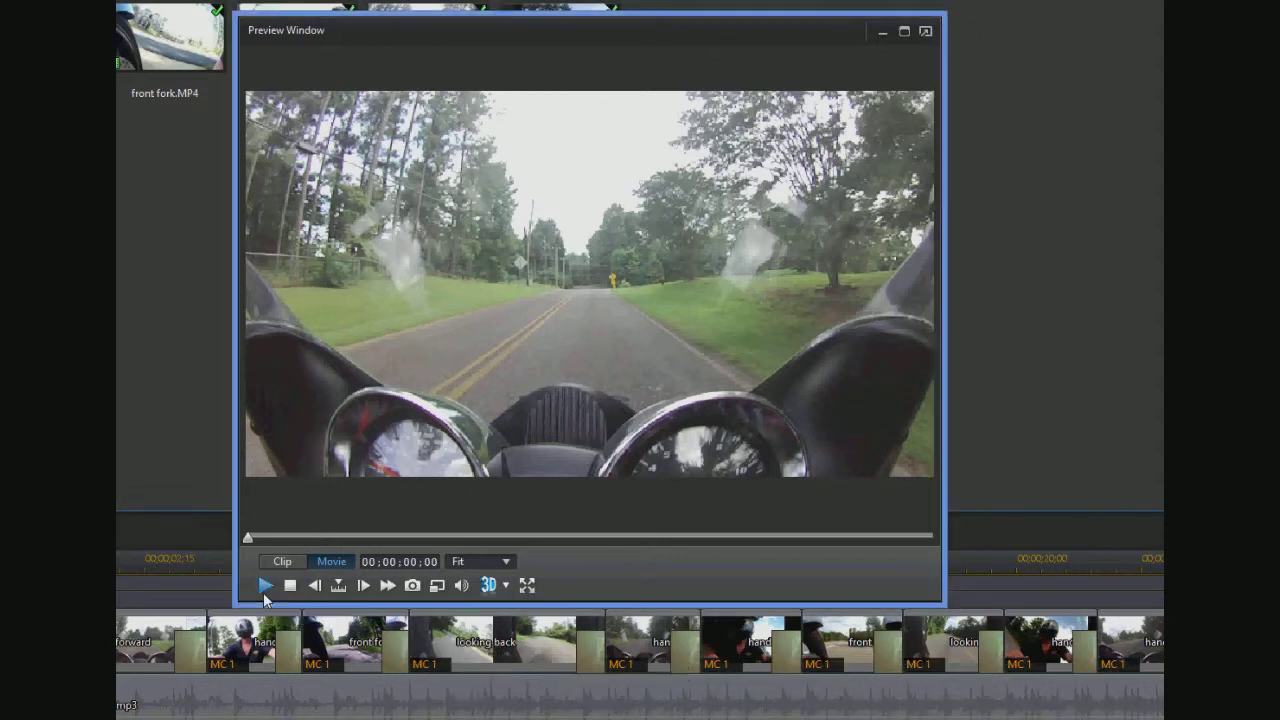
{"action": "left_click", "coordinate": [265, 586]}
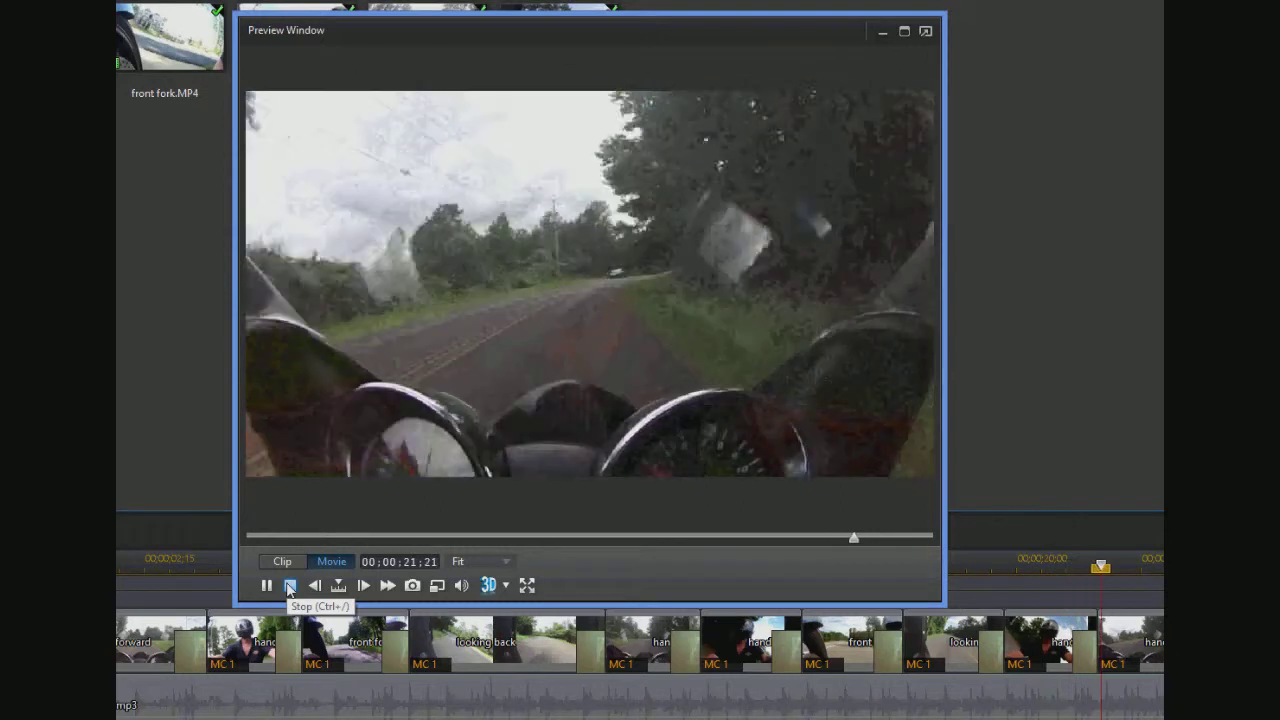
{"action": "left_click", "coordinate": [290, 586]}
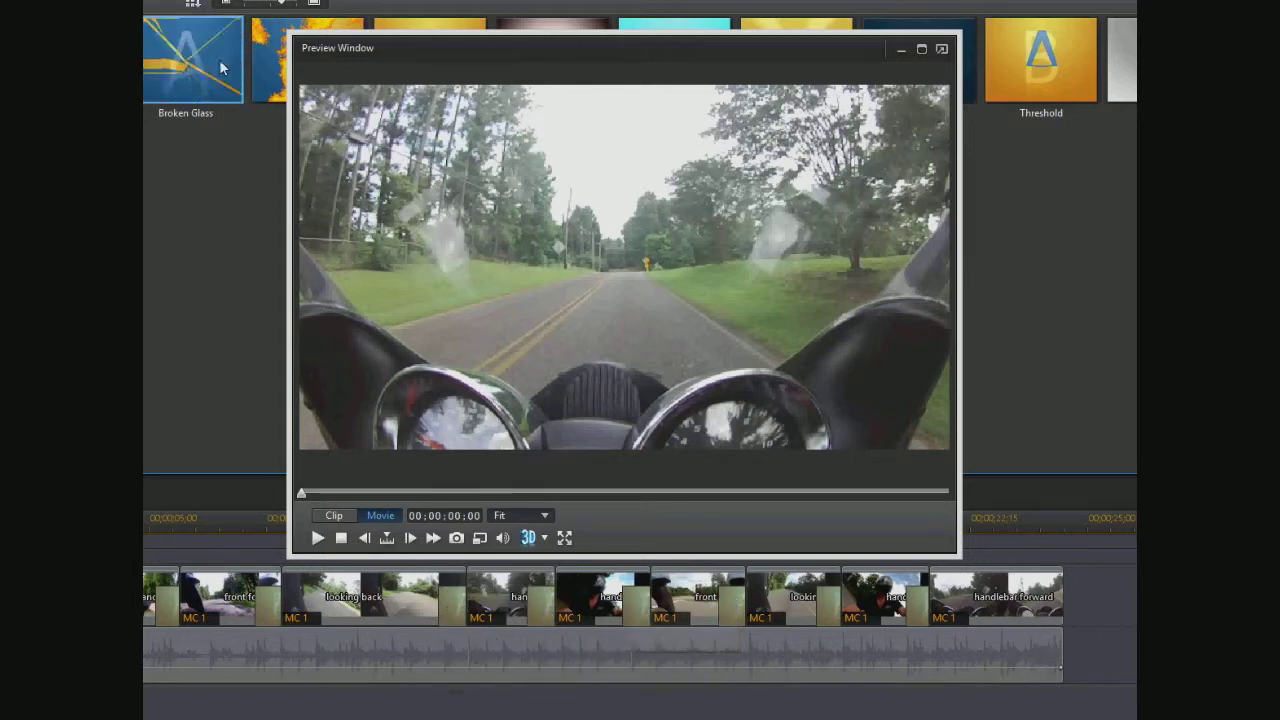
Step: Replace the 11;05 transition on track 1 with Broken Glass and play the movie through it
{"action": "left_click_drag", "start_coordinate": [236, 62], "coordinate": [455, 613]}
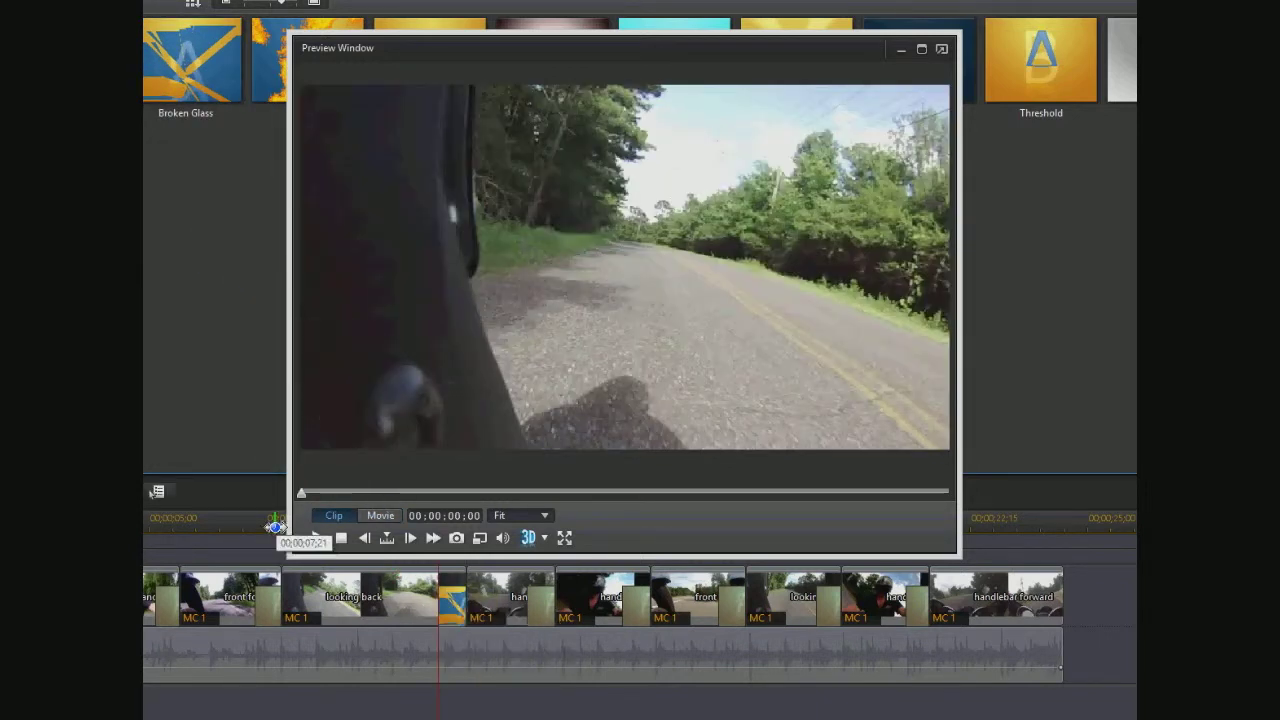
{"action": "left_click", "coordinate": [276, 527]}
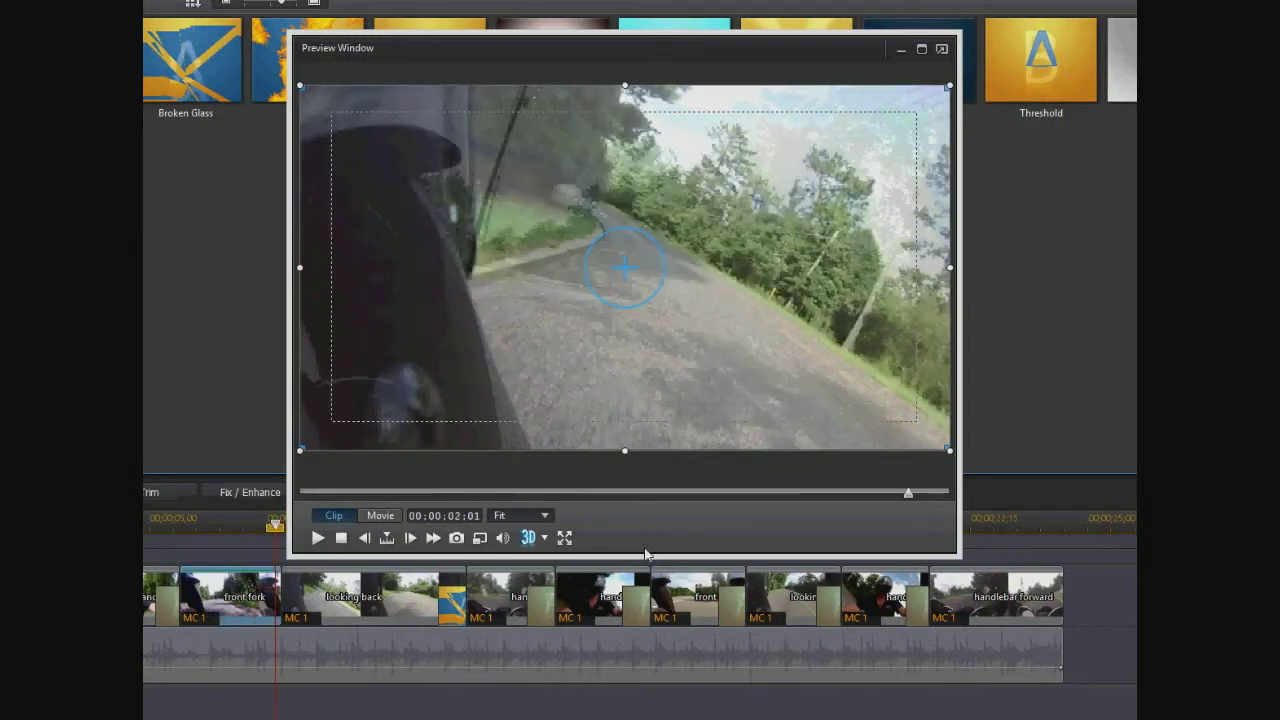
{"action": "left_click", "coordinate": [317, 538]}
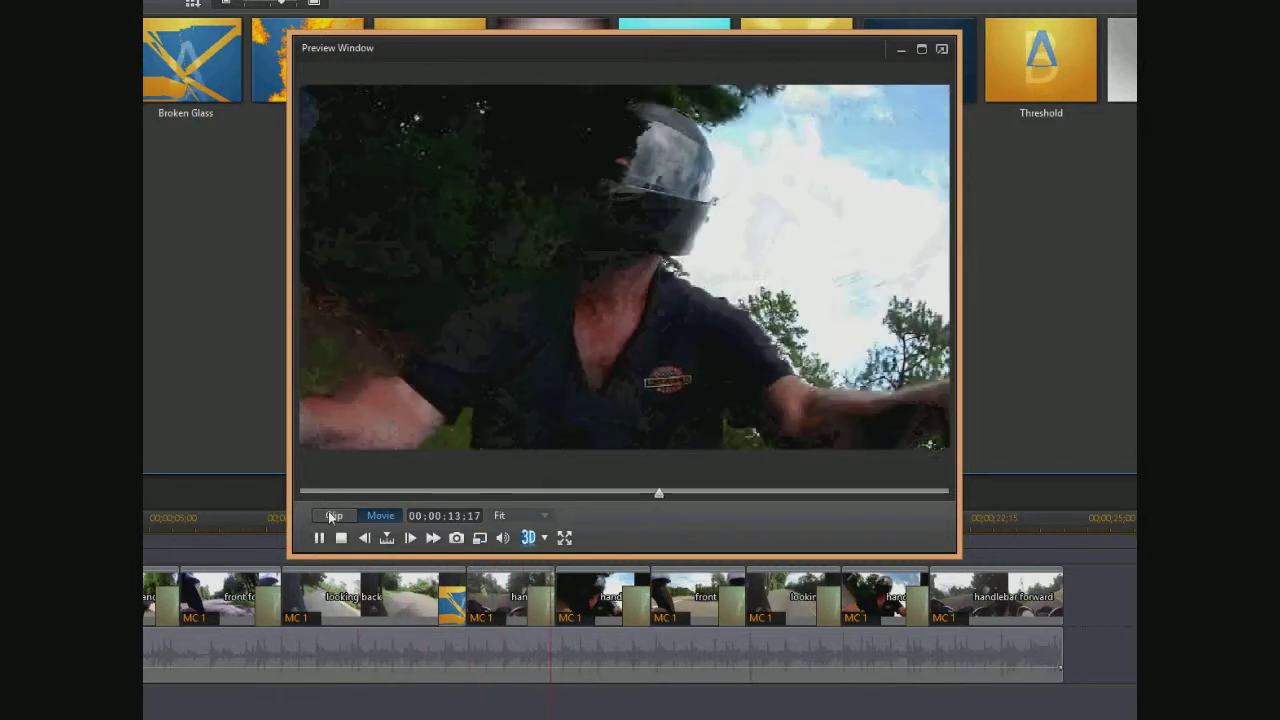
{"action": "left_click", "coordinate": [341, 538]}
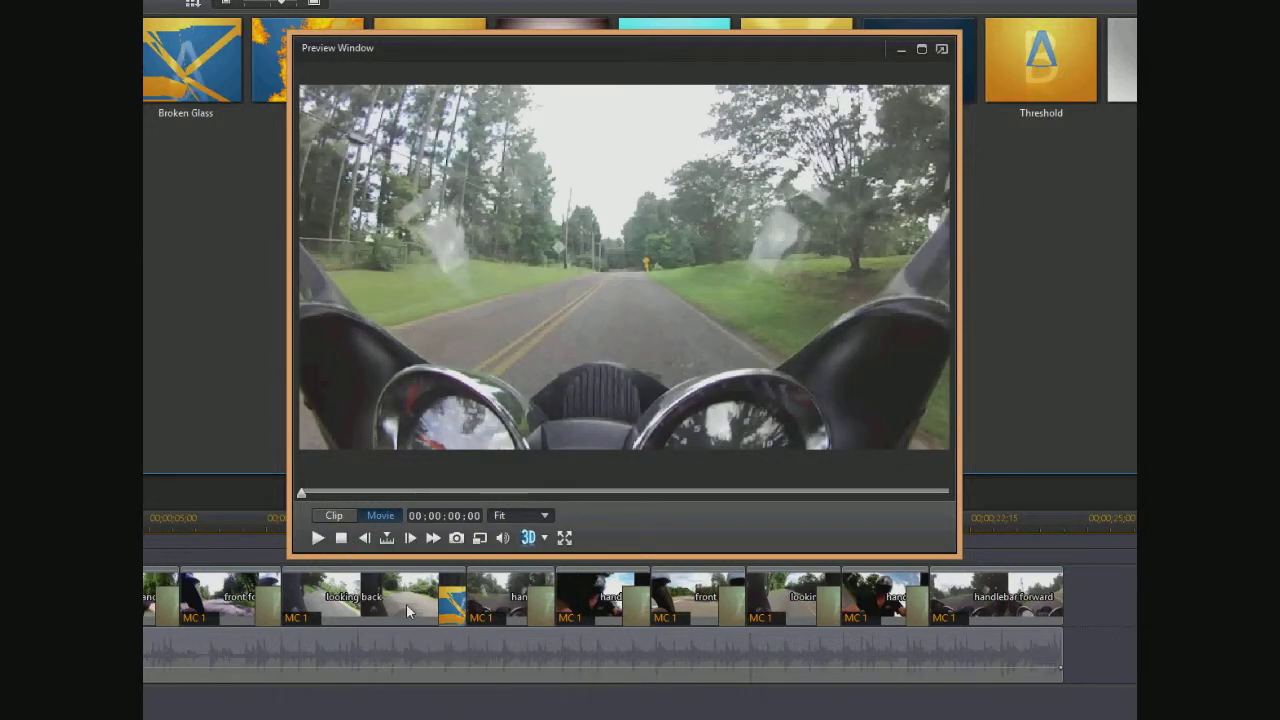
{"action": "mouse_move", "coordinate": [450, 612]}
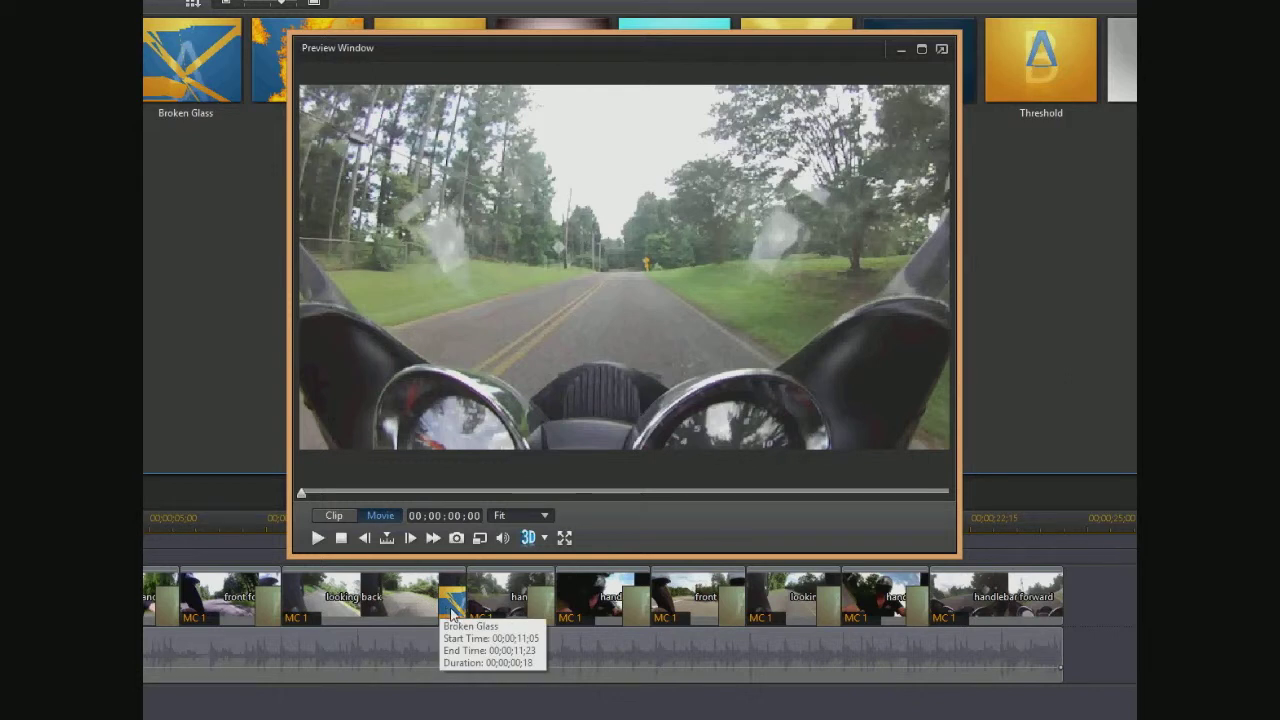